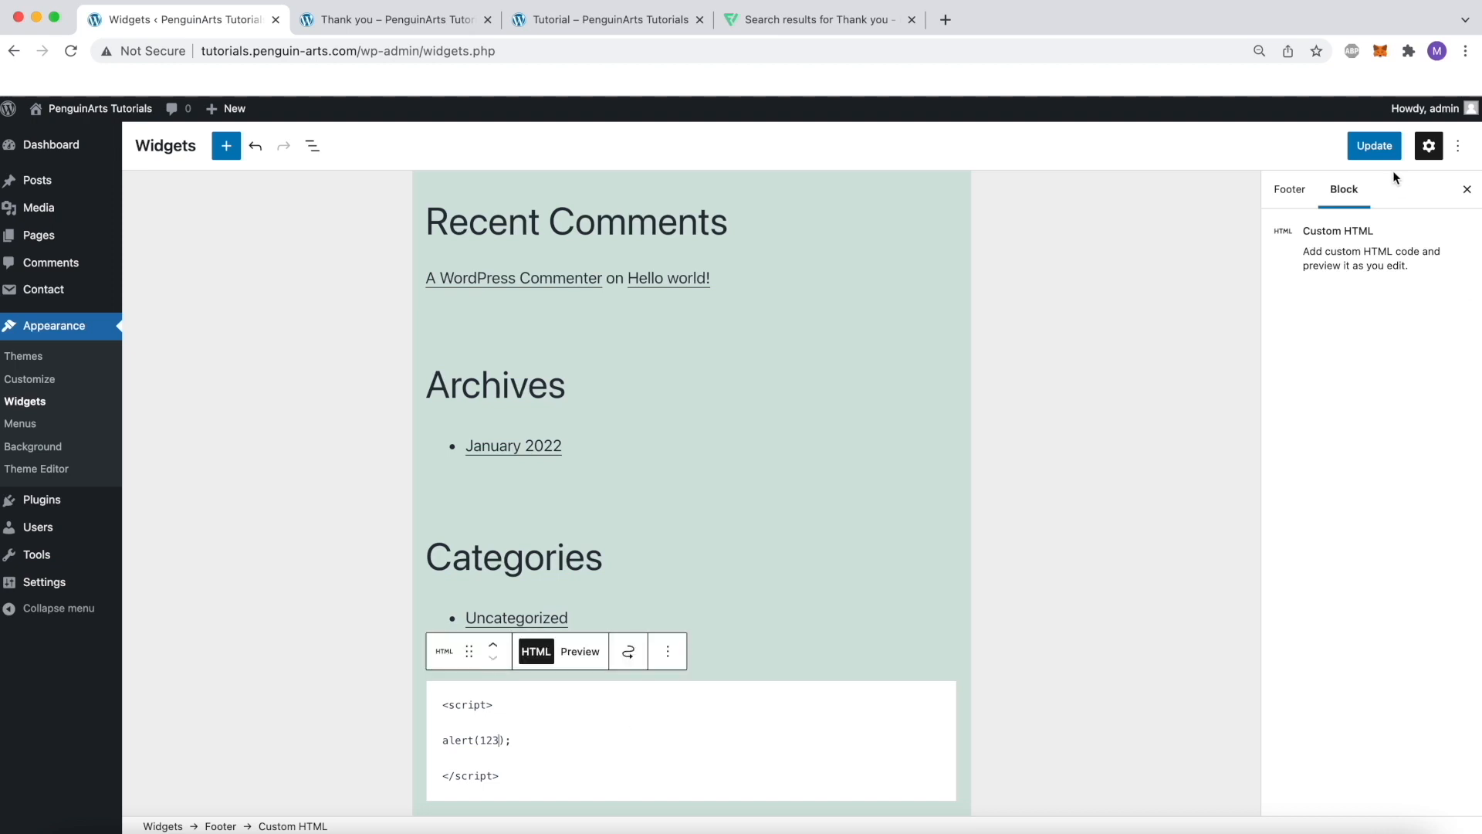
Save the footer widget changes with the custom HTML alert script and reload the Tutorial page to test the script
left_click(1373, 154)
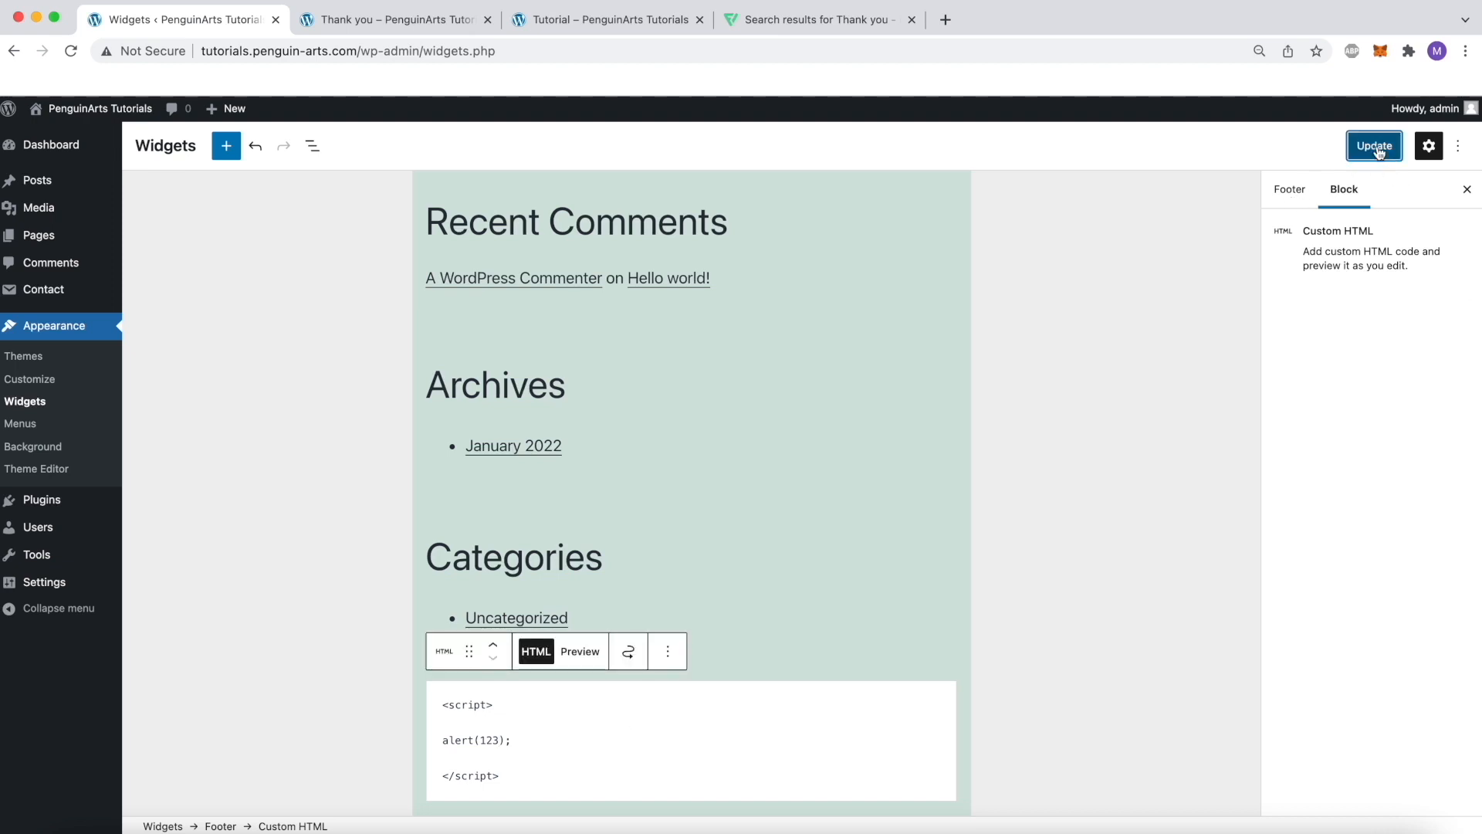
left_click(582, 21)
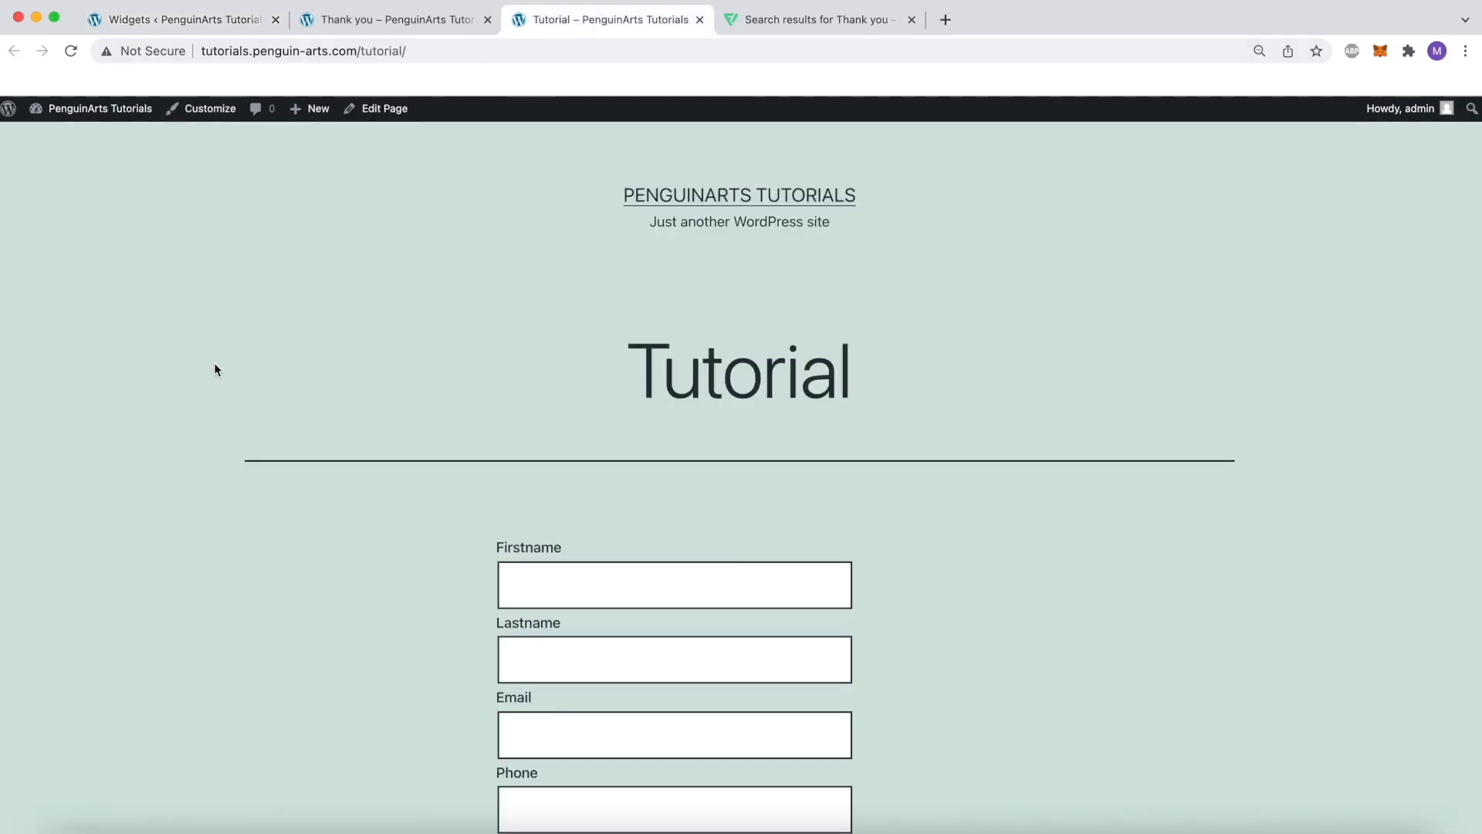
left_click(73, 52)
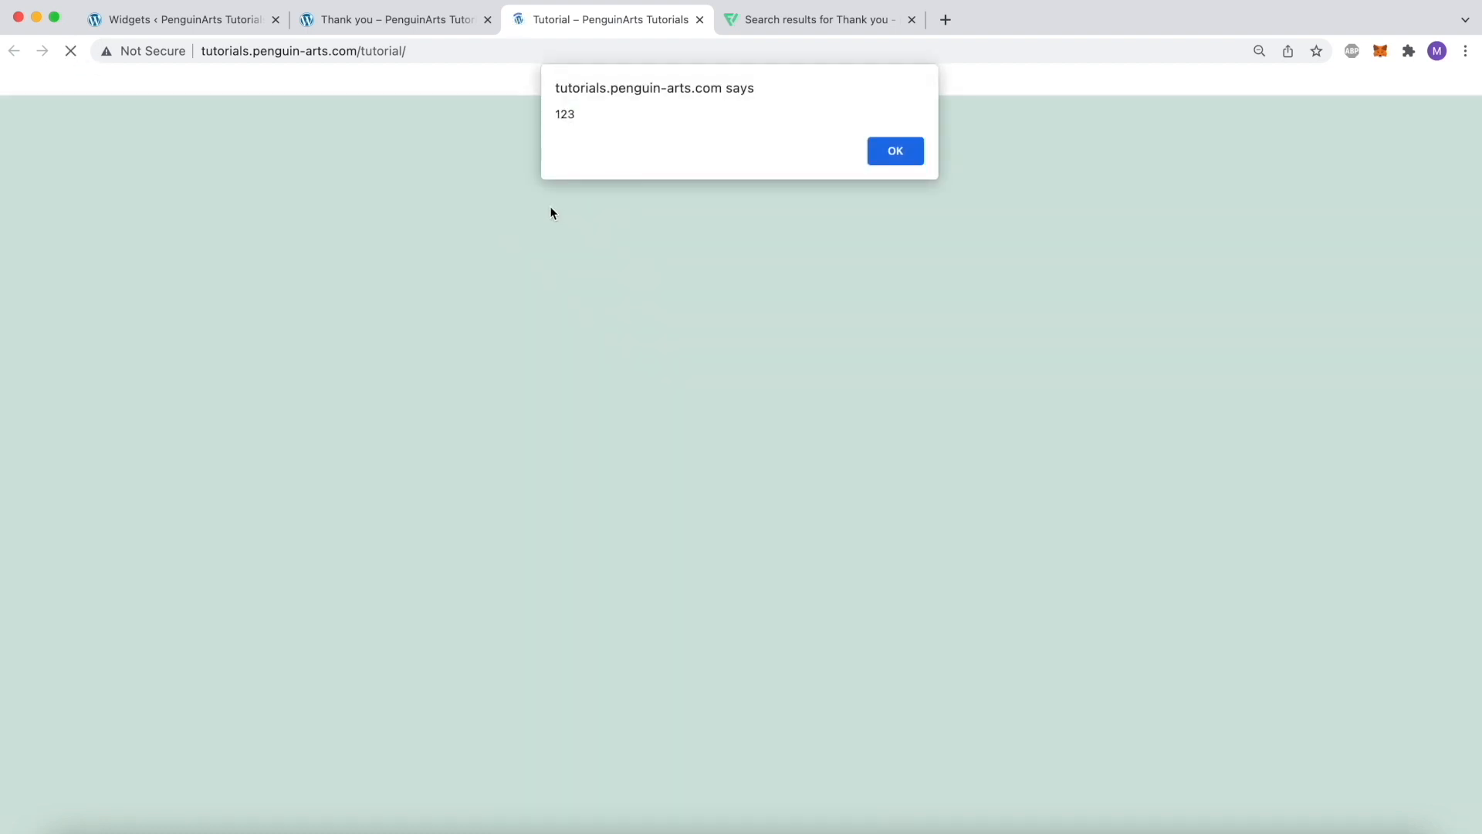
double_click(569, 116)
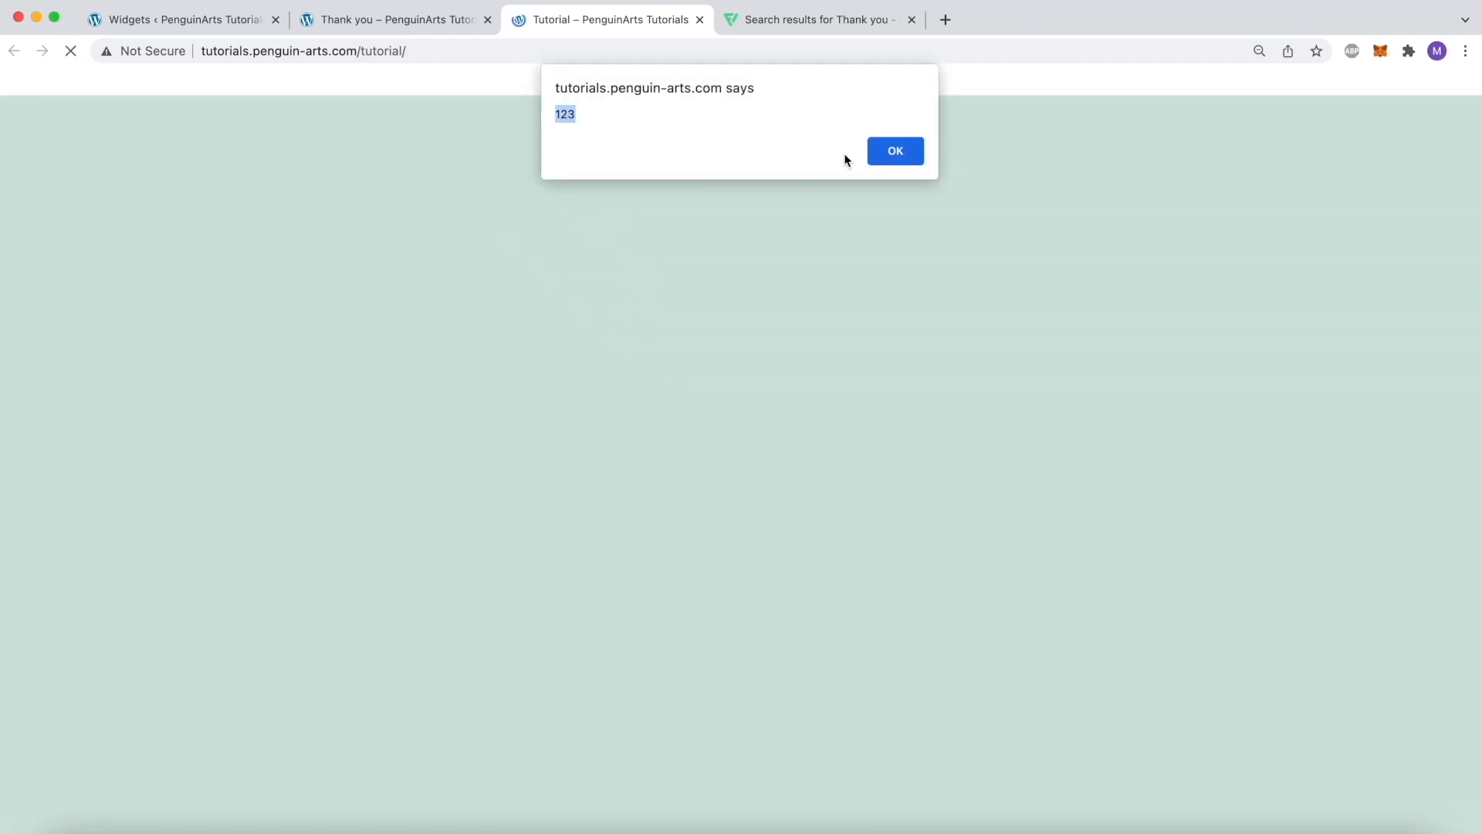
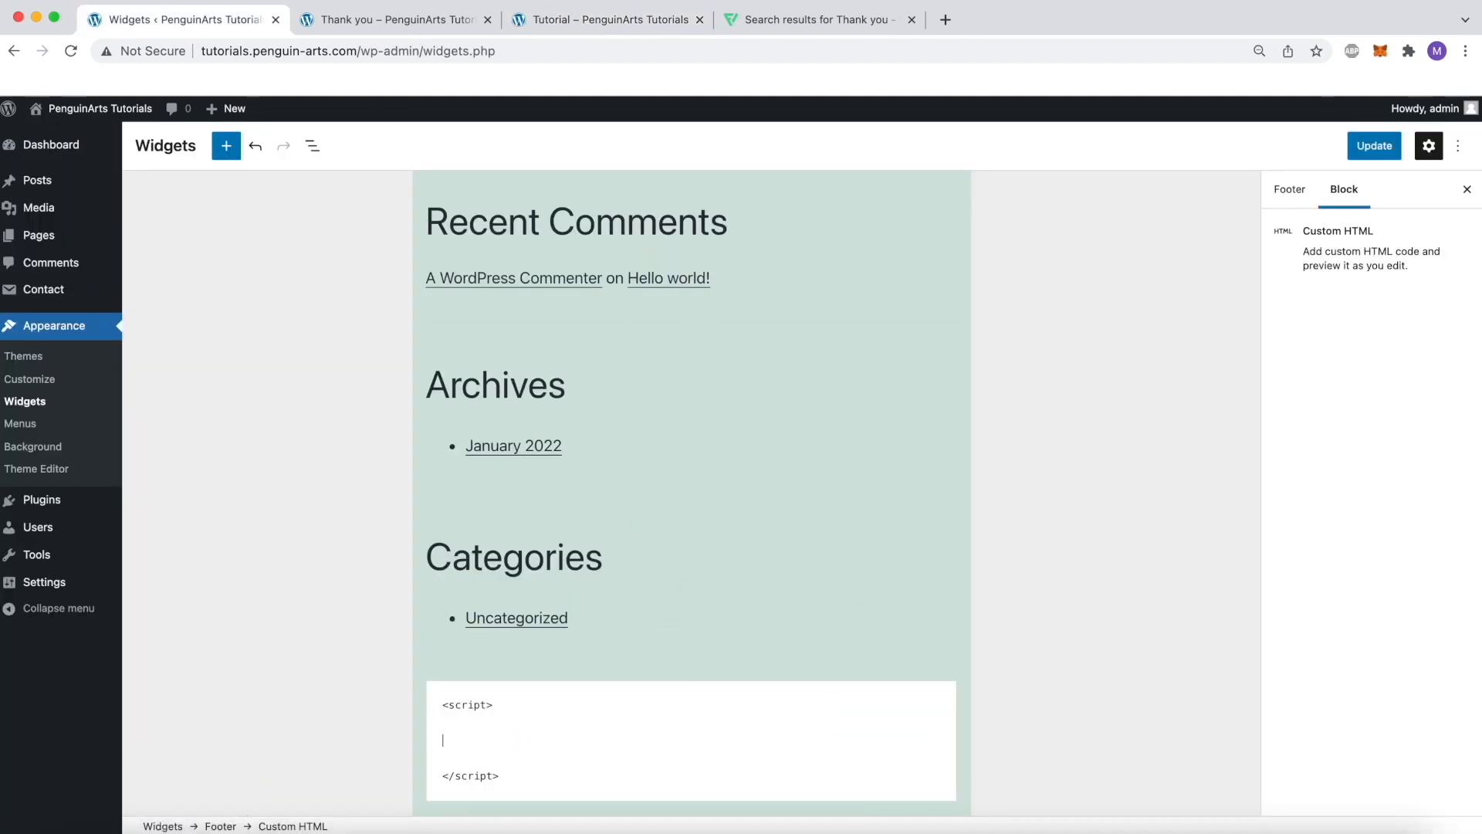
Save the emptied footer script, search the web for "contact form 7 events" and open the Contact Form 7 DOM events page
left_click(1363, 153)
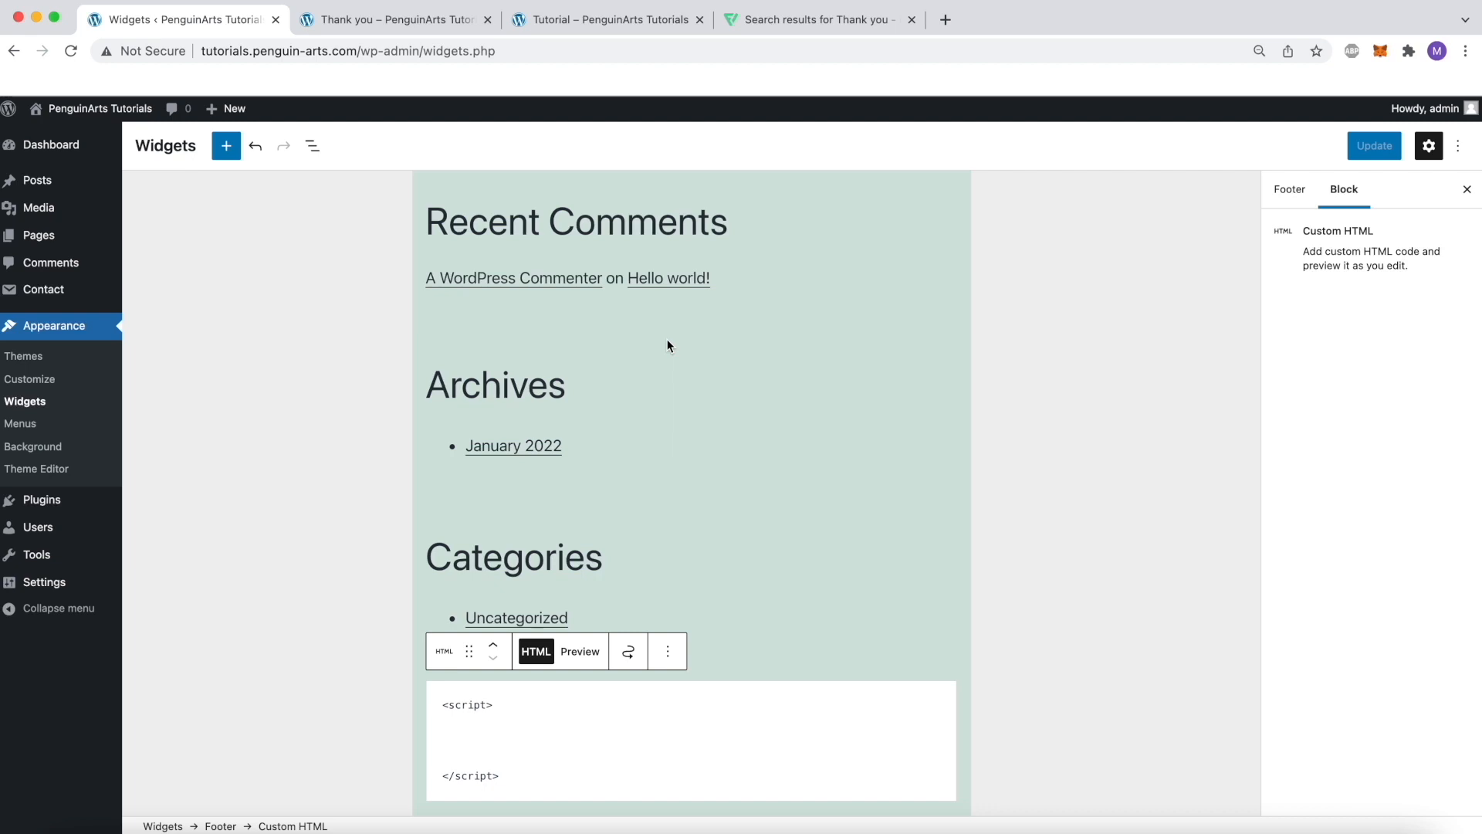
left_click(946, 20)
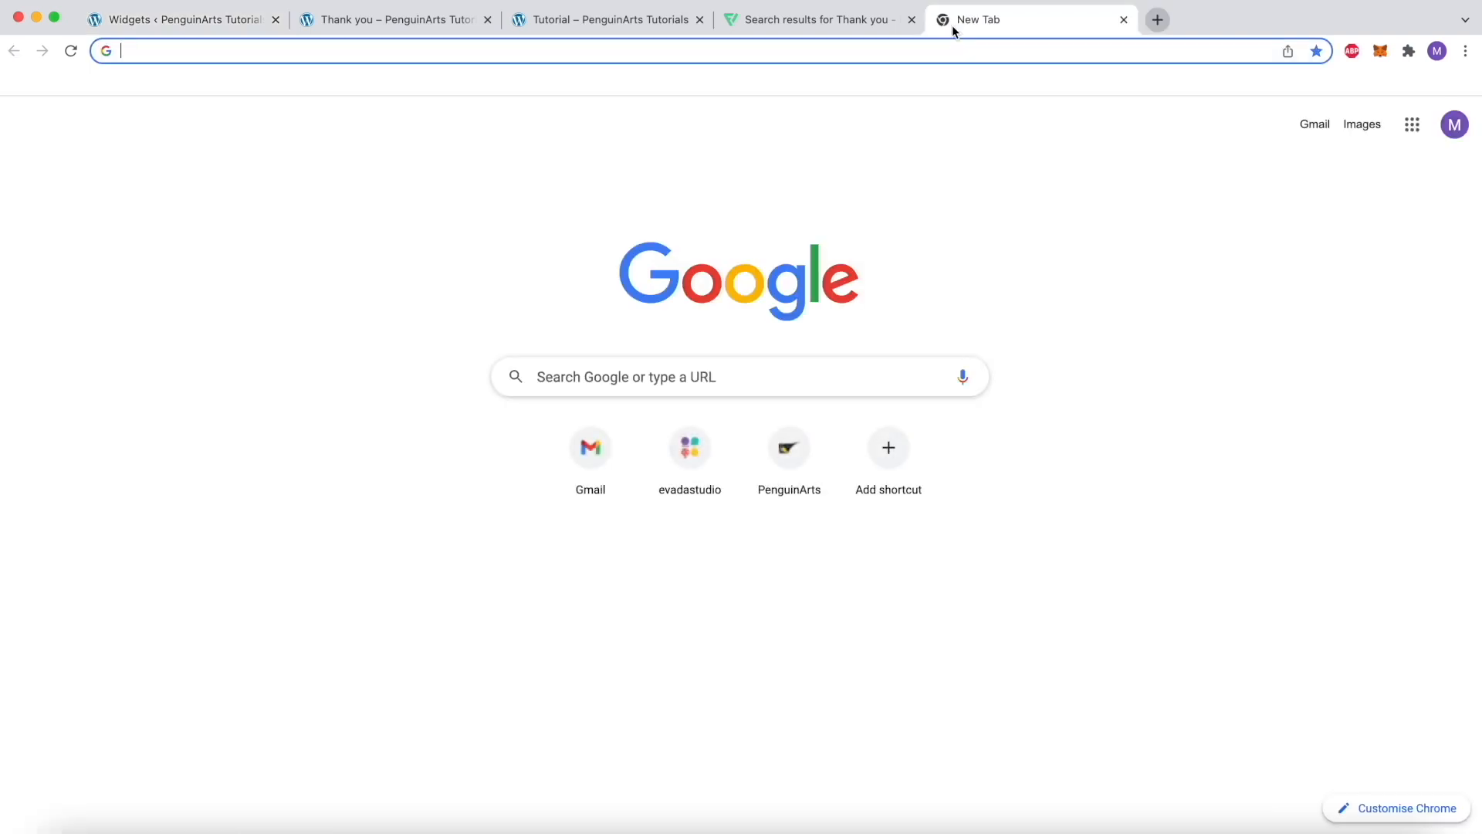
type("contact form 7 ")
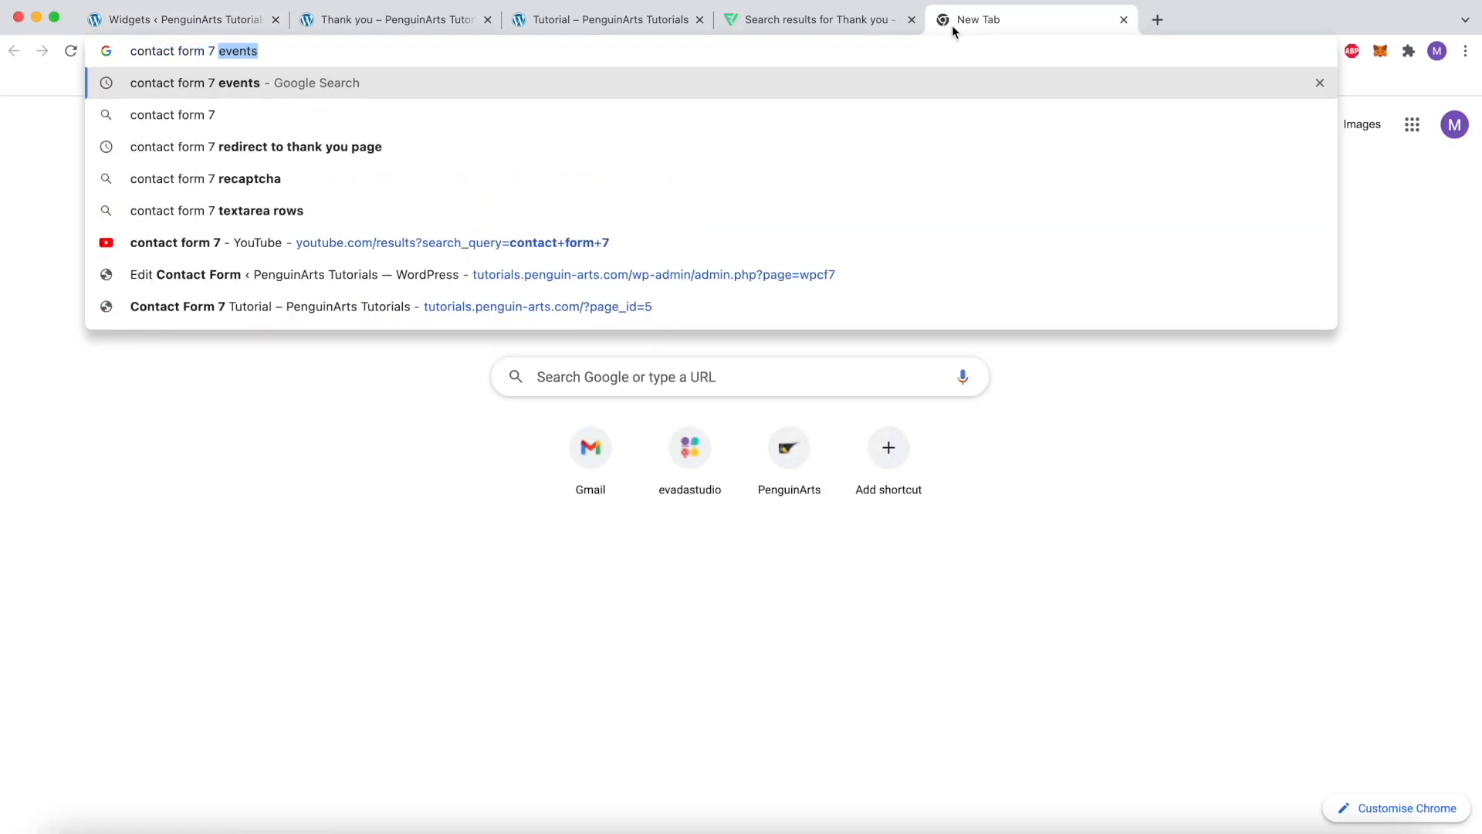
type("events")
key("Return")
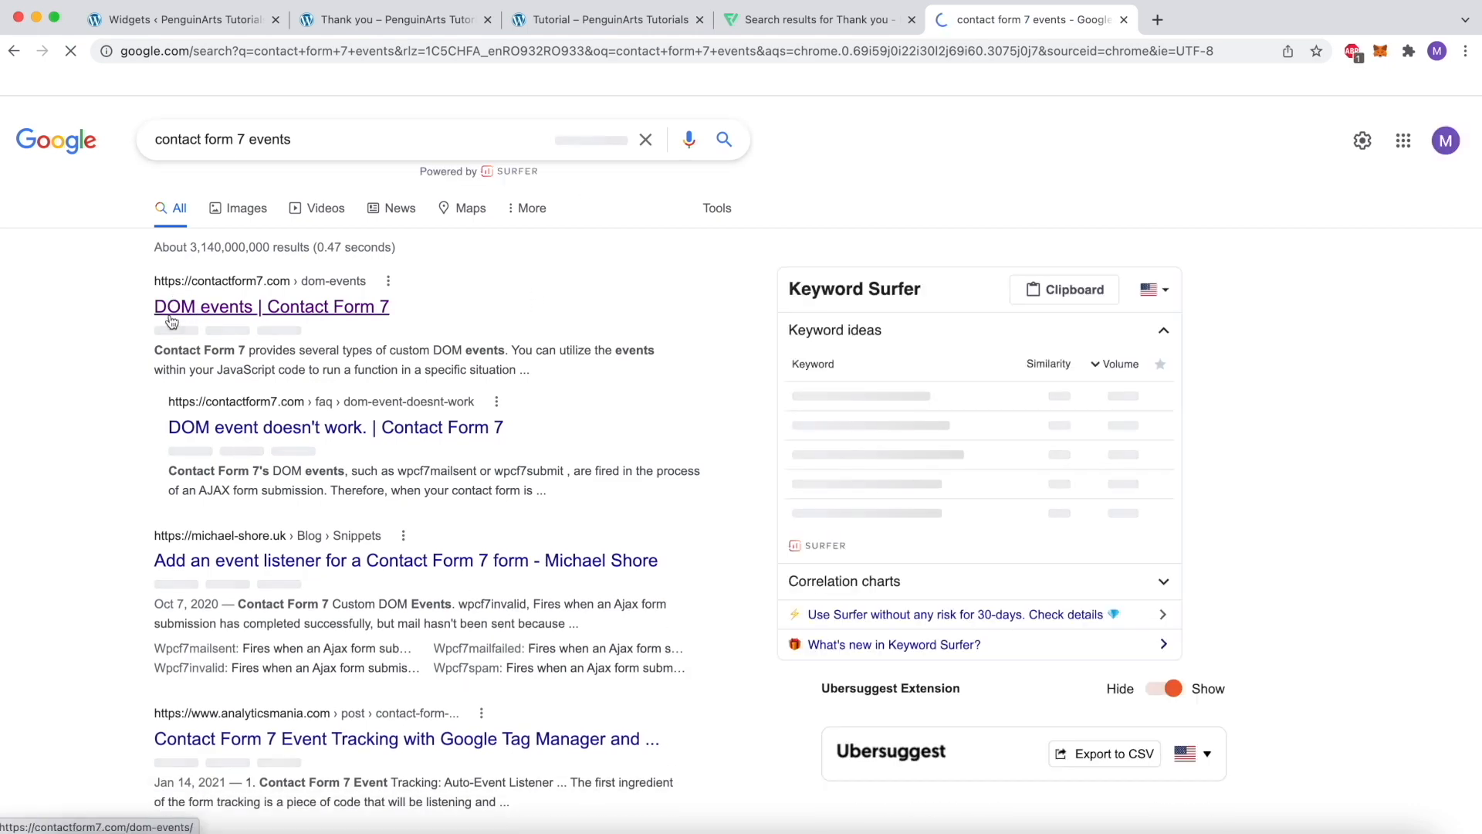
left_click(204, 314)
Read through the list of Contact Form 7 custom DOM events and what triggers each one
scroll(698, 572, "down", 5)
scroll(698, 572, "down", 3)
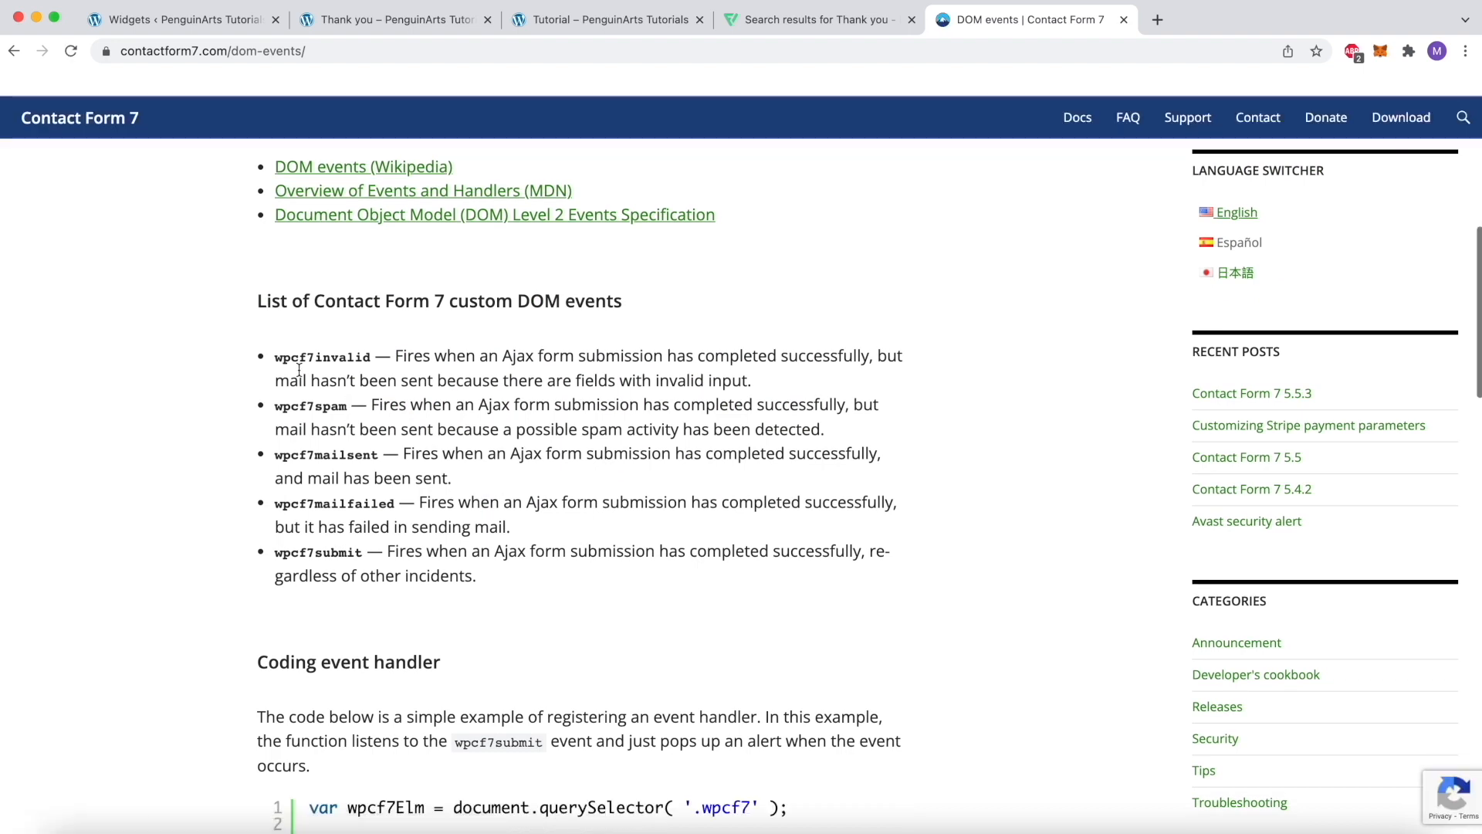
left_click_drag(278, 359, 325, 360)
left_click(341, 358)
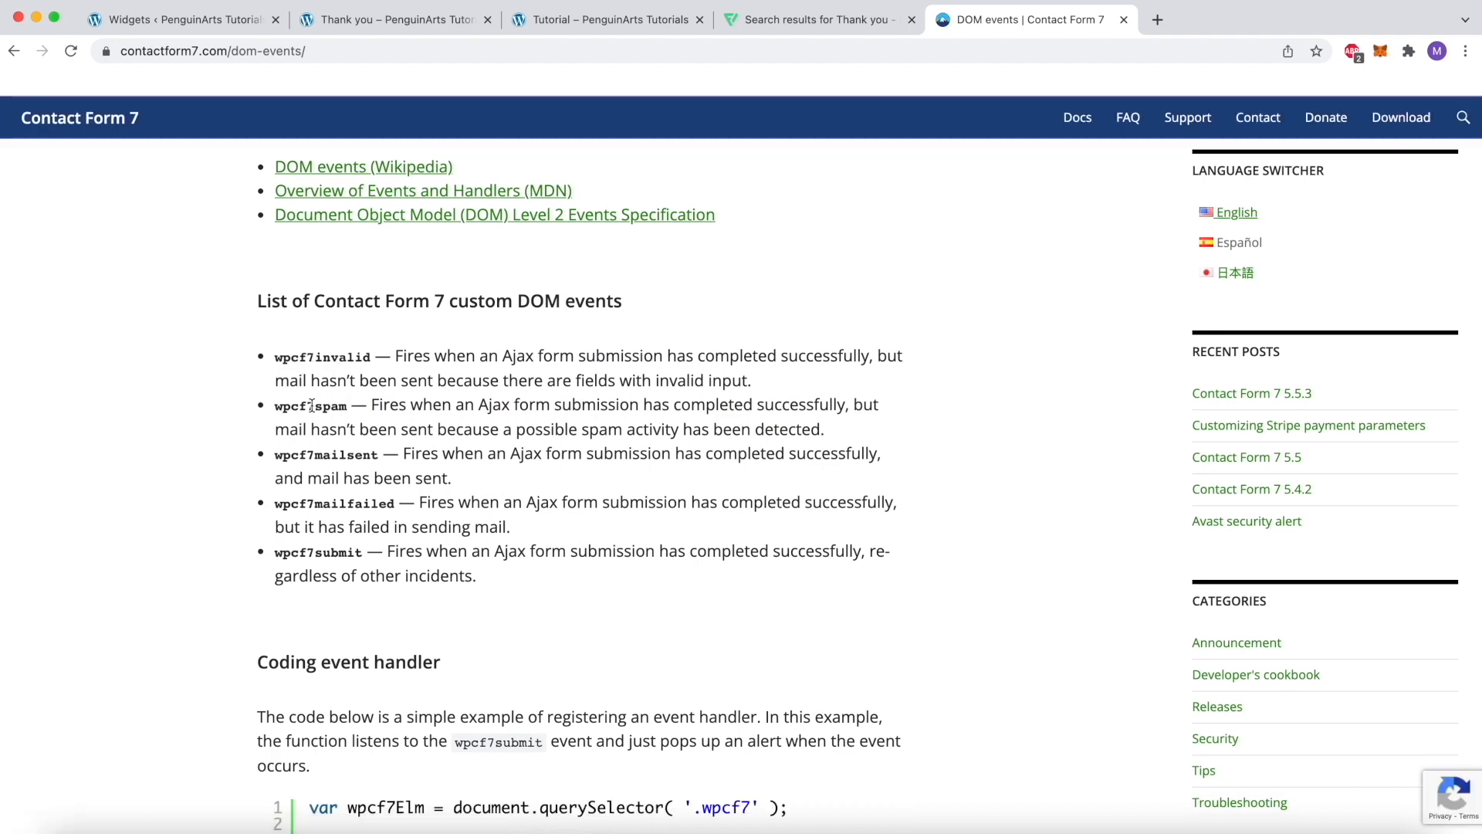
double_click(309, 406)
left_click(336, 461)
scroll(428, 395, "down", 2)
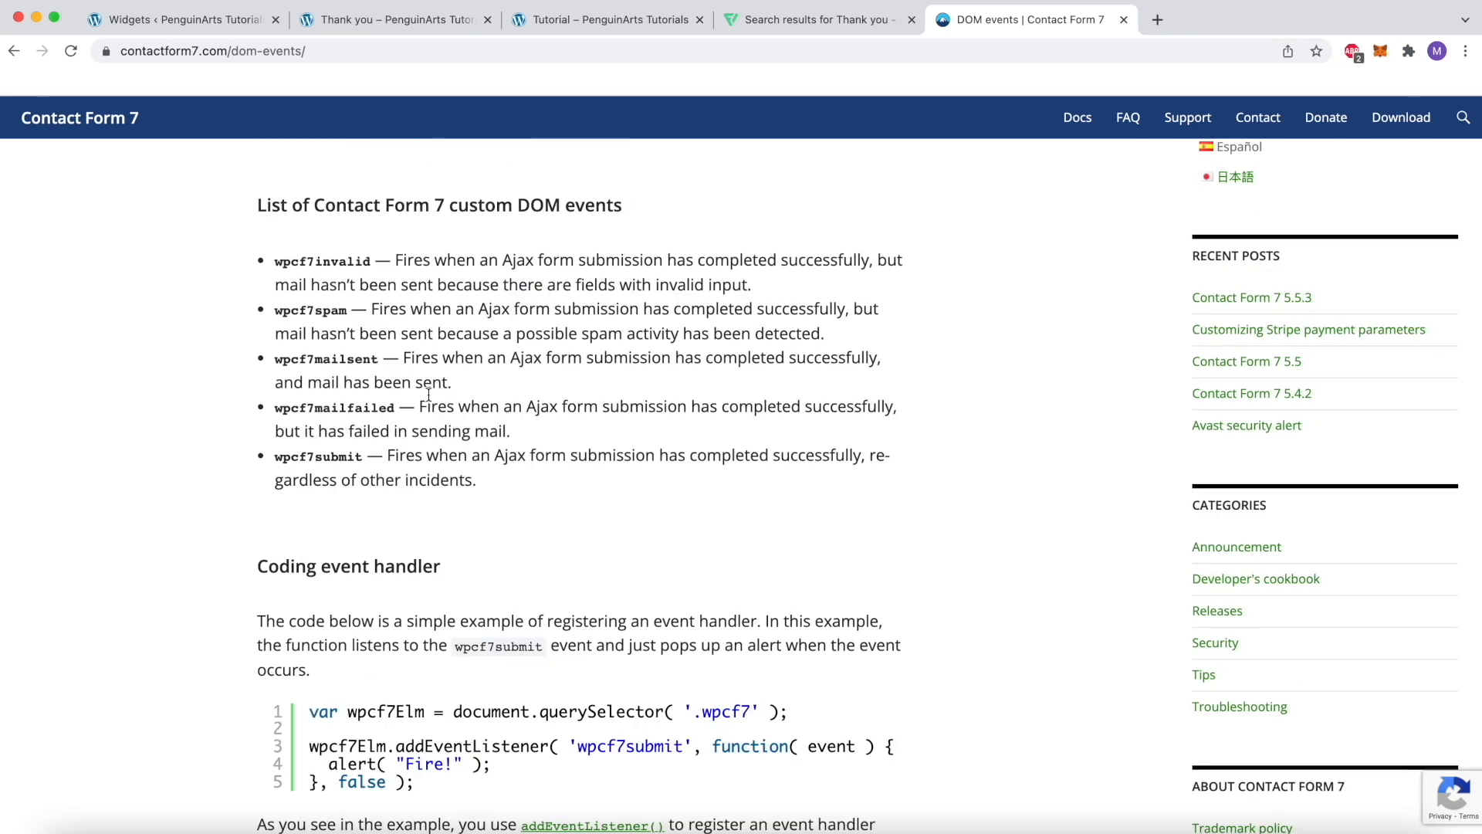
scroll(356, 470, "down", 4)
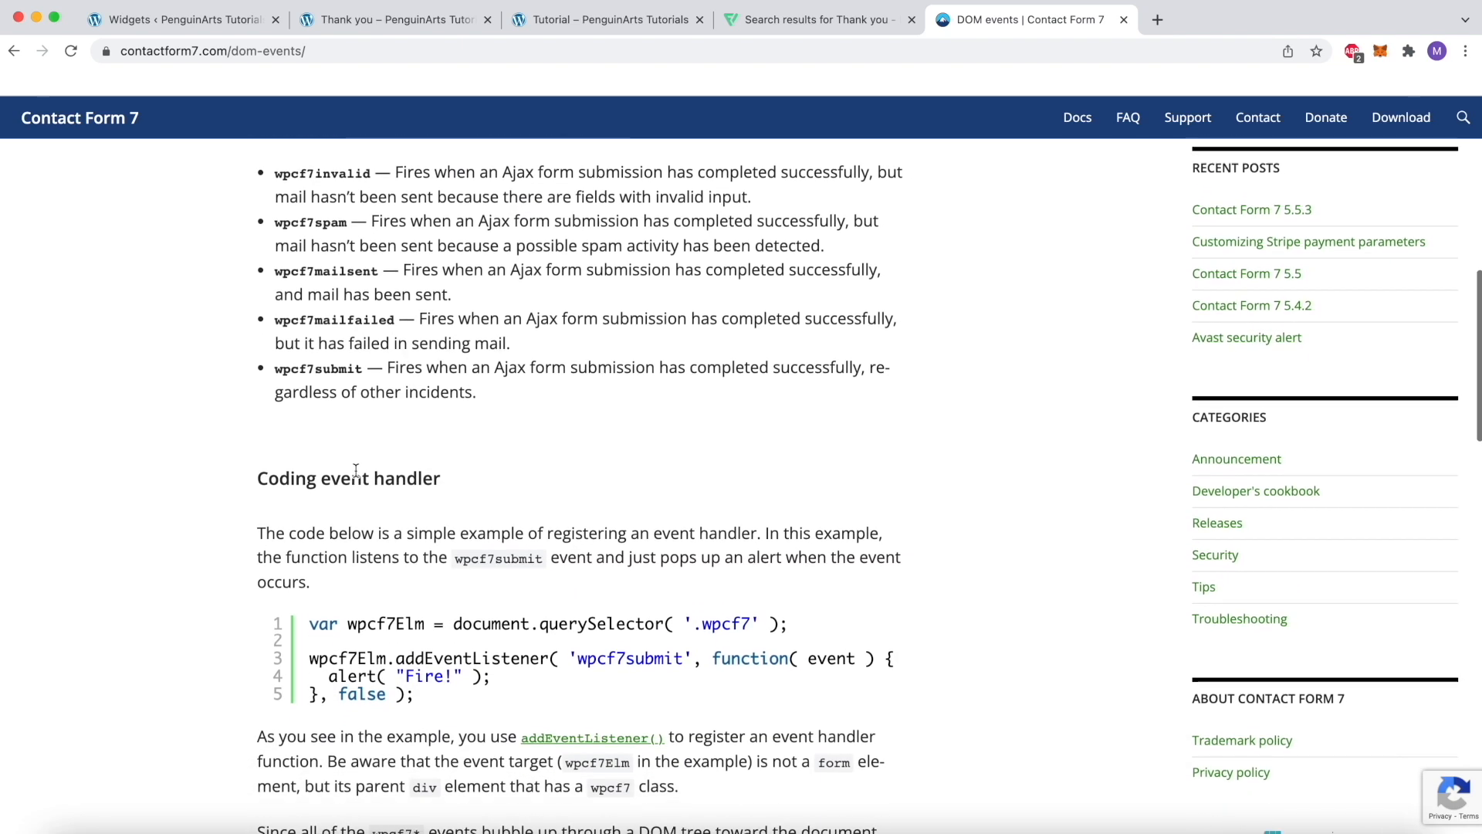
scroll(356, 470, "up", 2)
left_click_drag(490, 392, 318, 232)
left_click(317, 232)
scroll(317, 232, "down", 4)
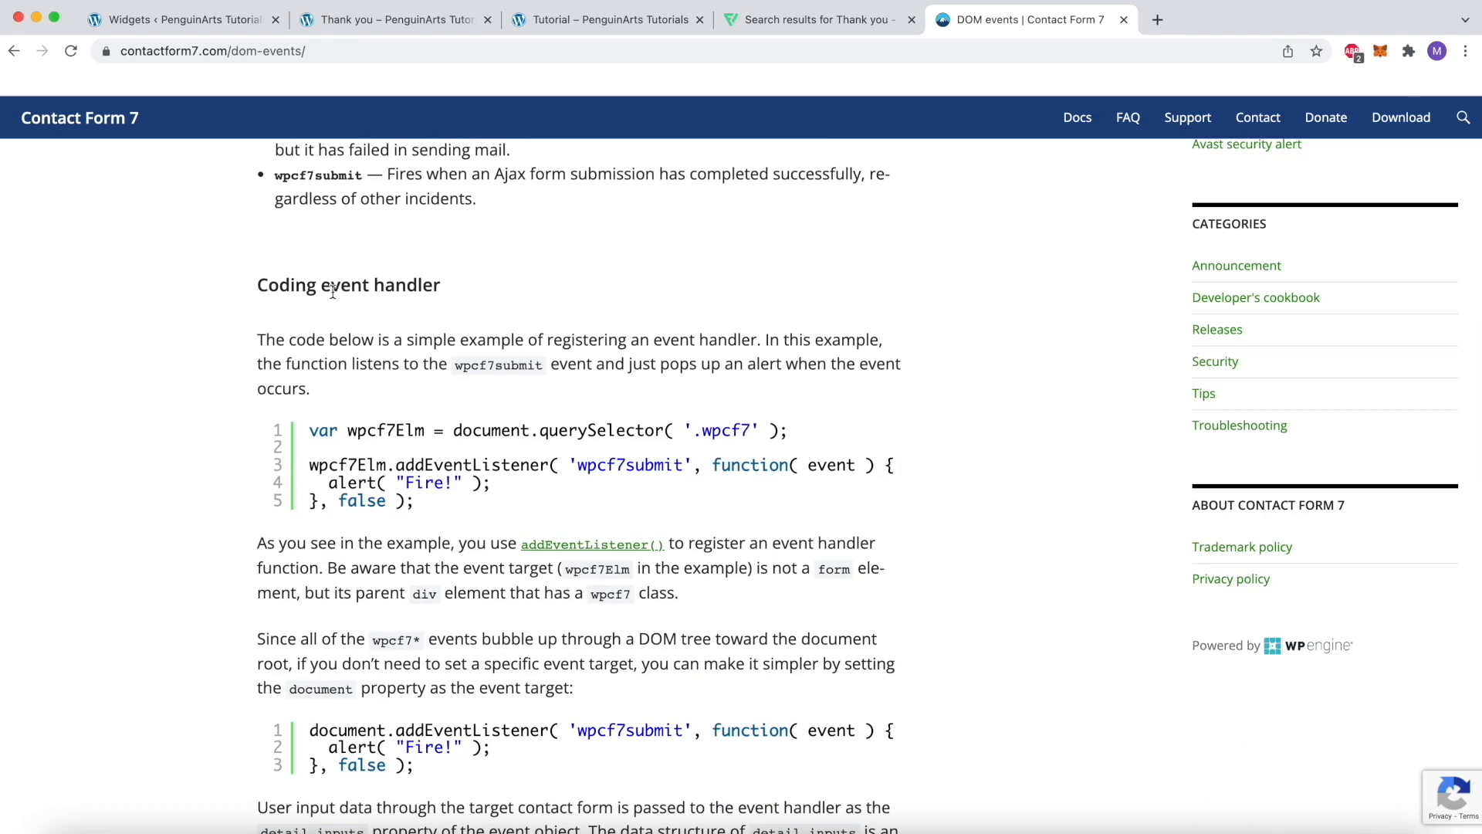
Copy the first wpcf7submit example under "Coding event handler" into the footer's script tags and save the widgets
left_click_drag(252, 289, 463, 289)
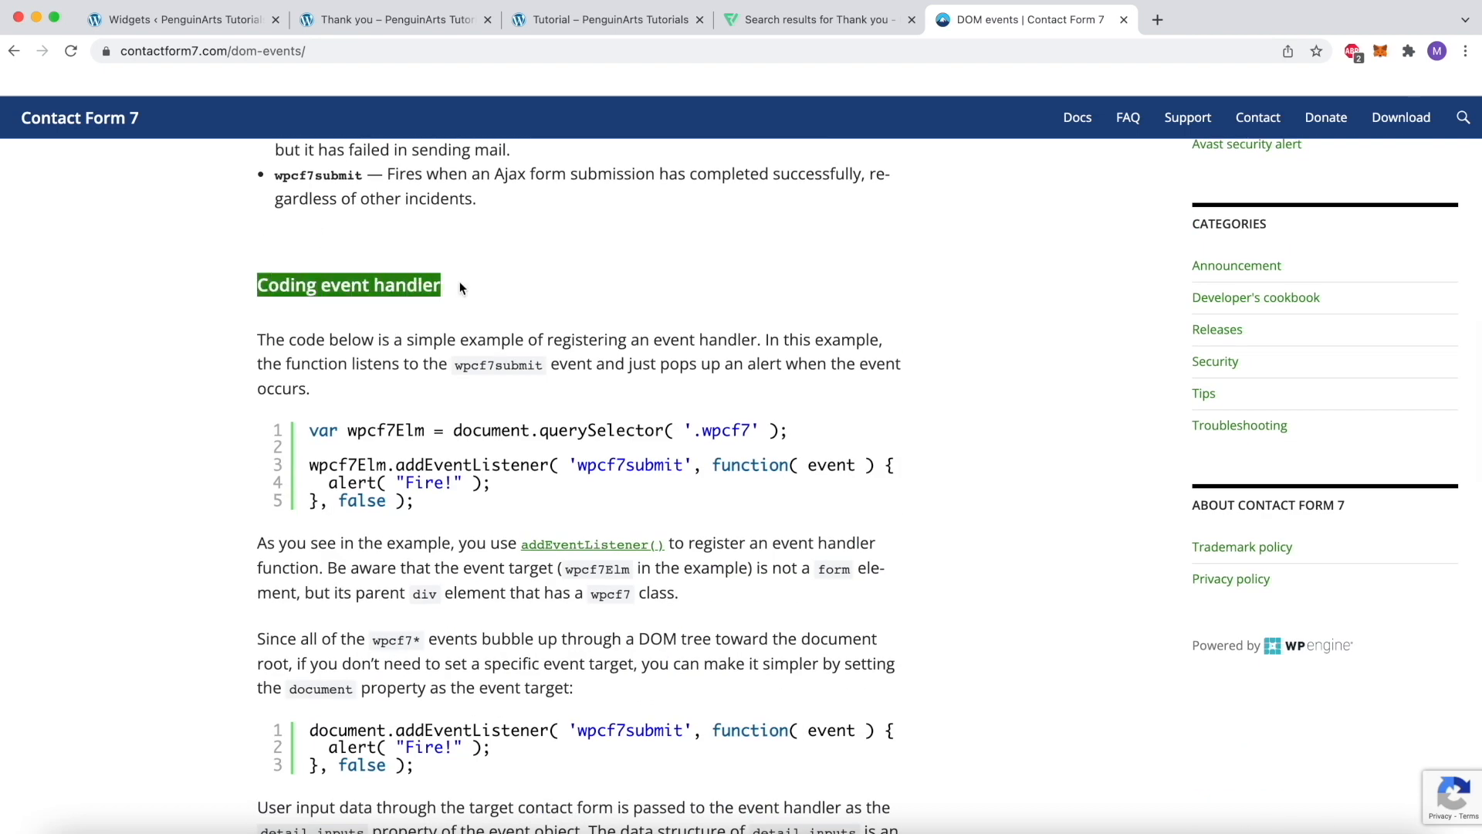
left_click_drag(448, 502, 311, 430)
key("super+c")
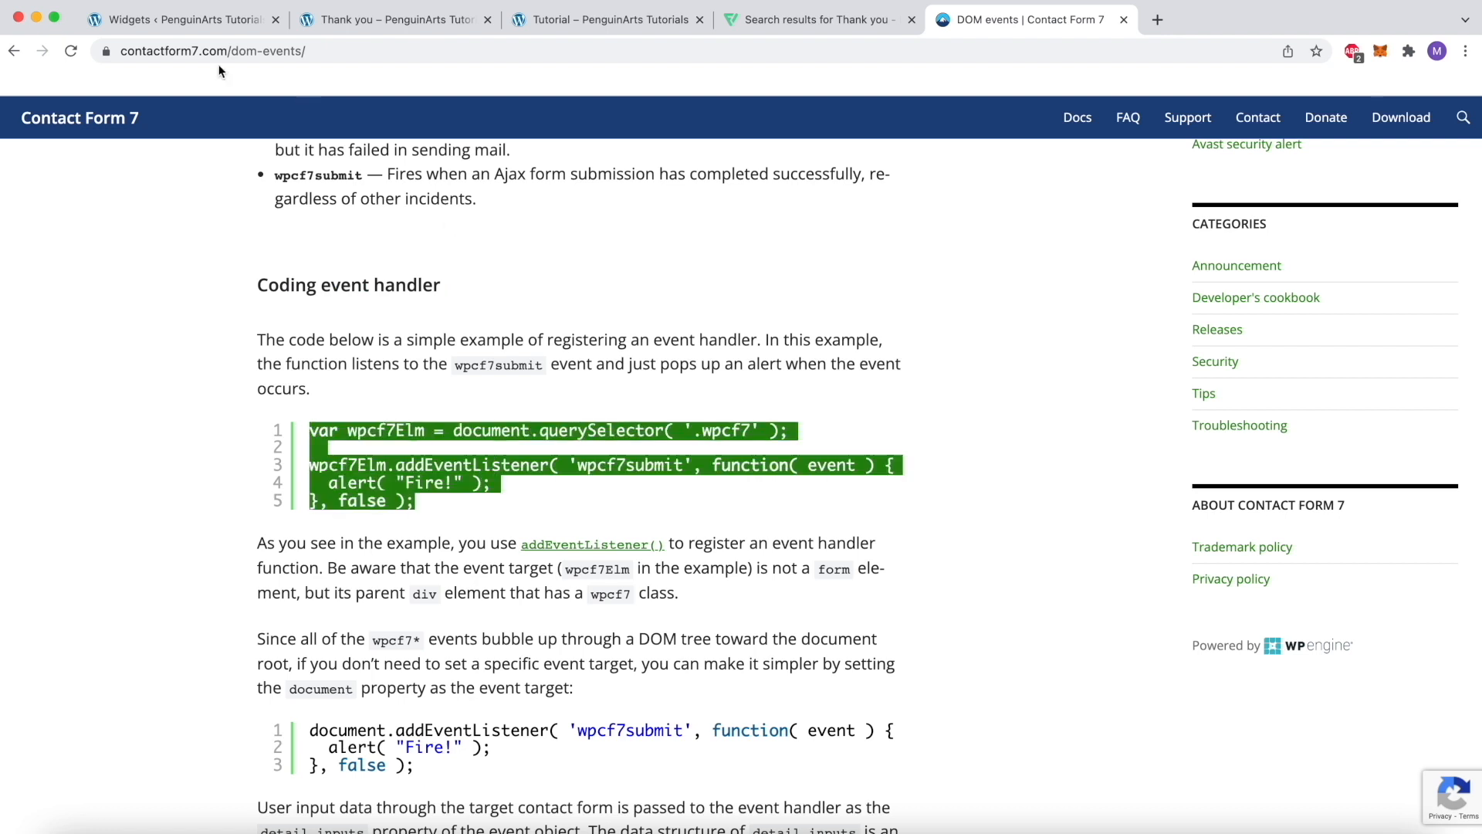
left_click(183, 23)
left_click(478, 743)
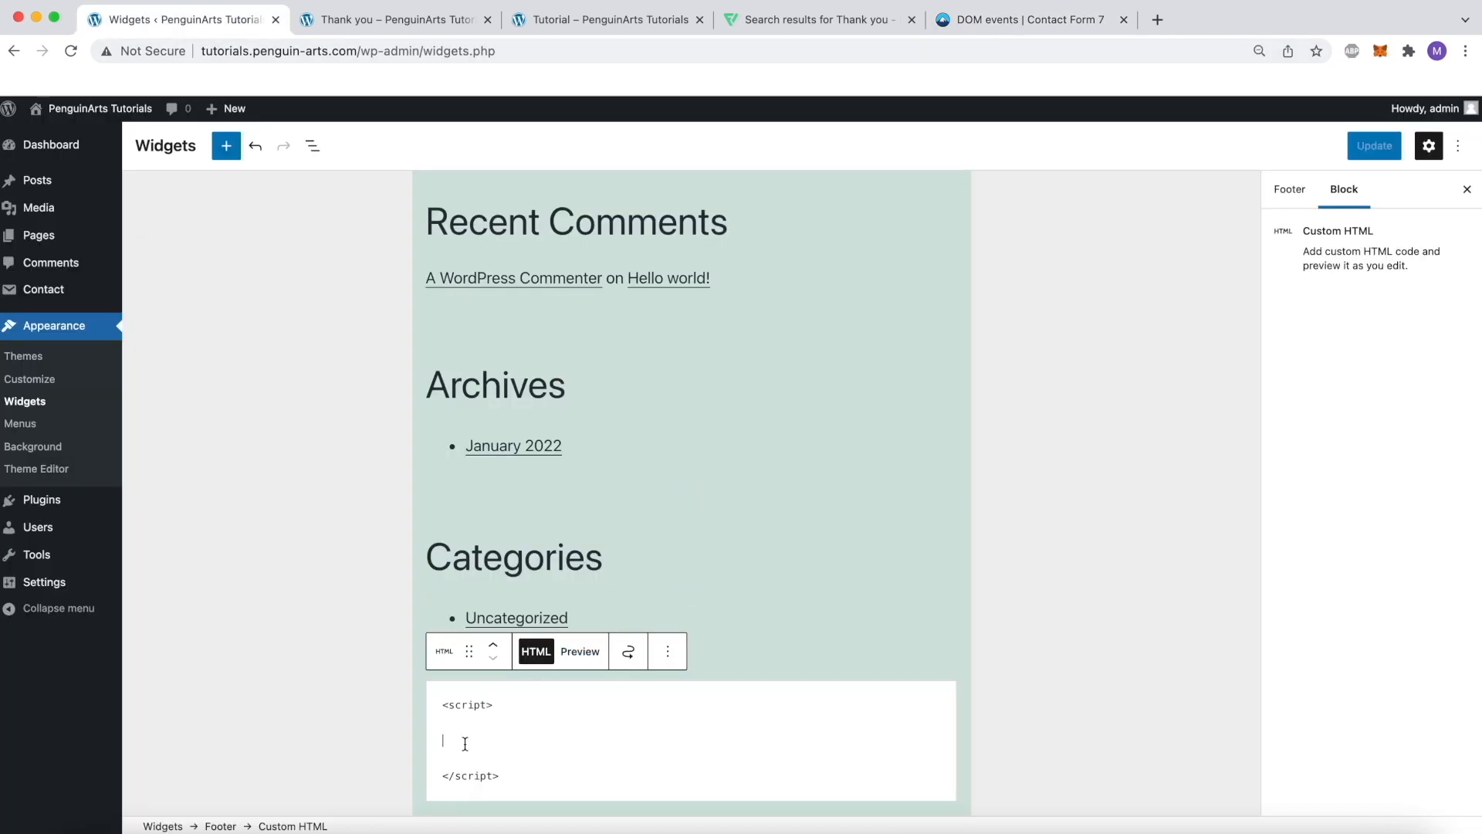
key("super+v")
scroll(664, 741, "down", 3)
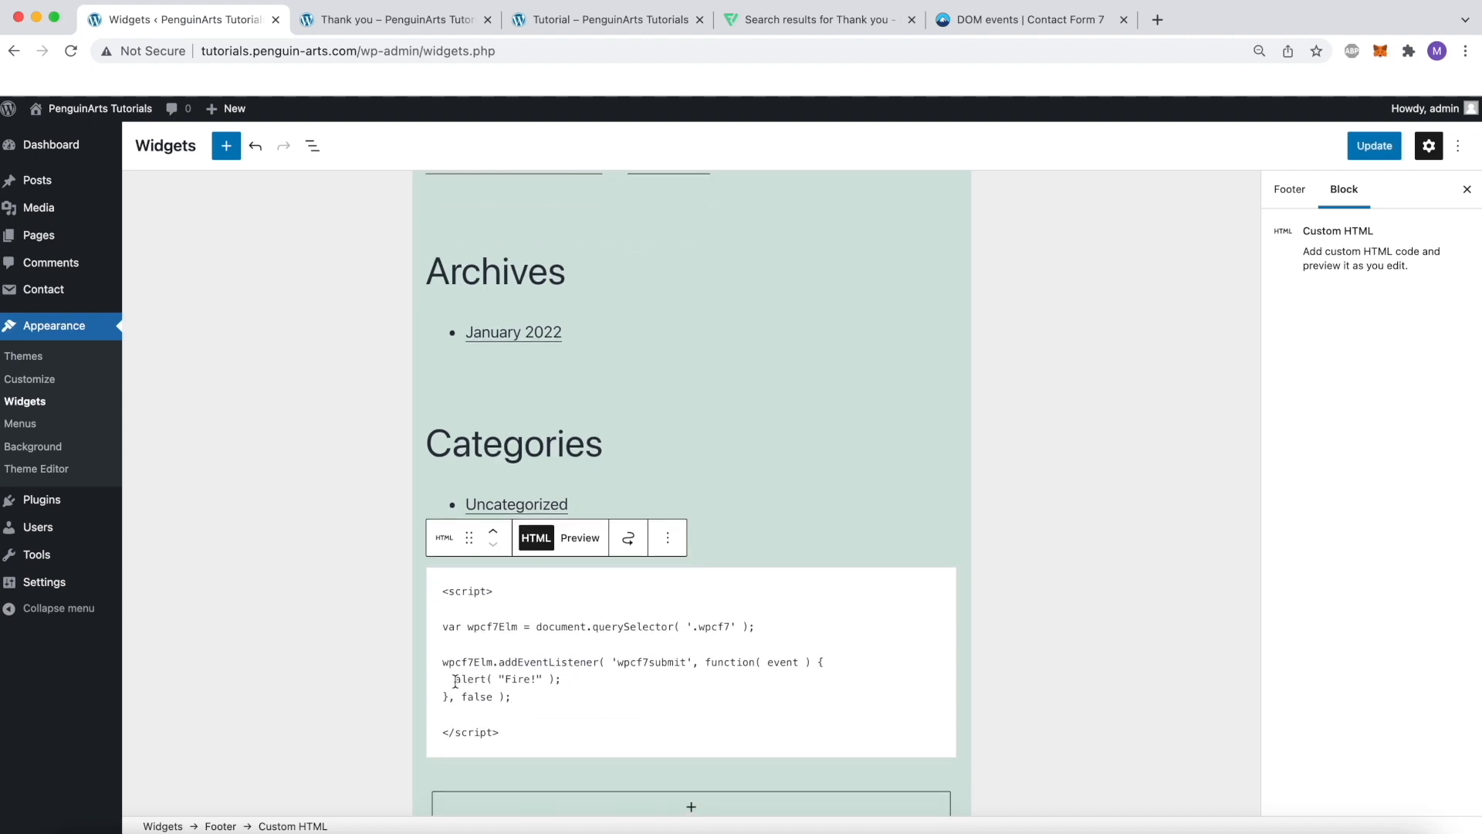
left_click_drag(453, 681, 580, 680)
left_click(581, 681)
left_click(1374, 145)
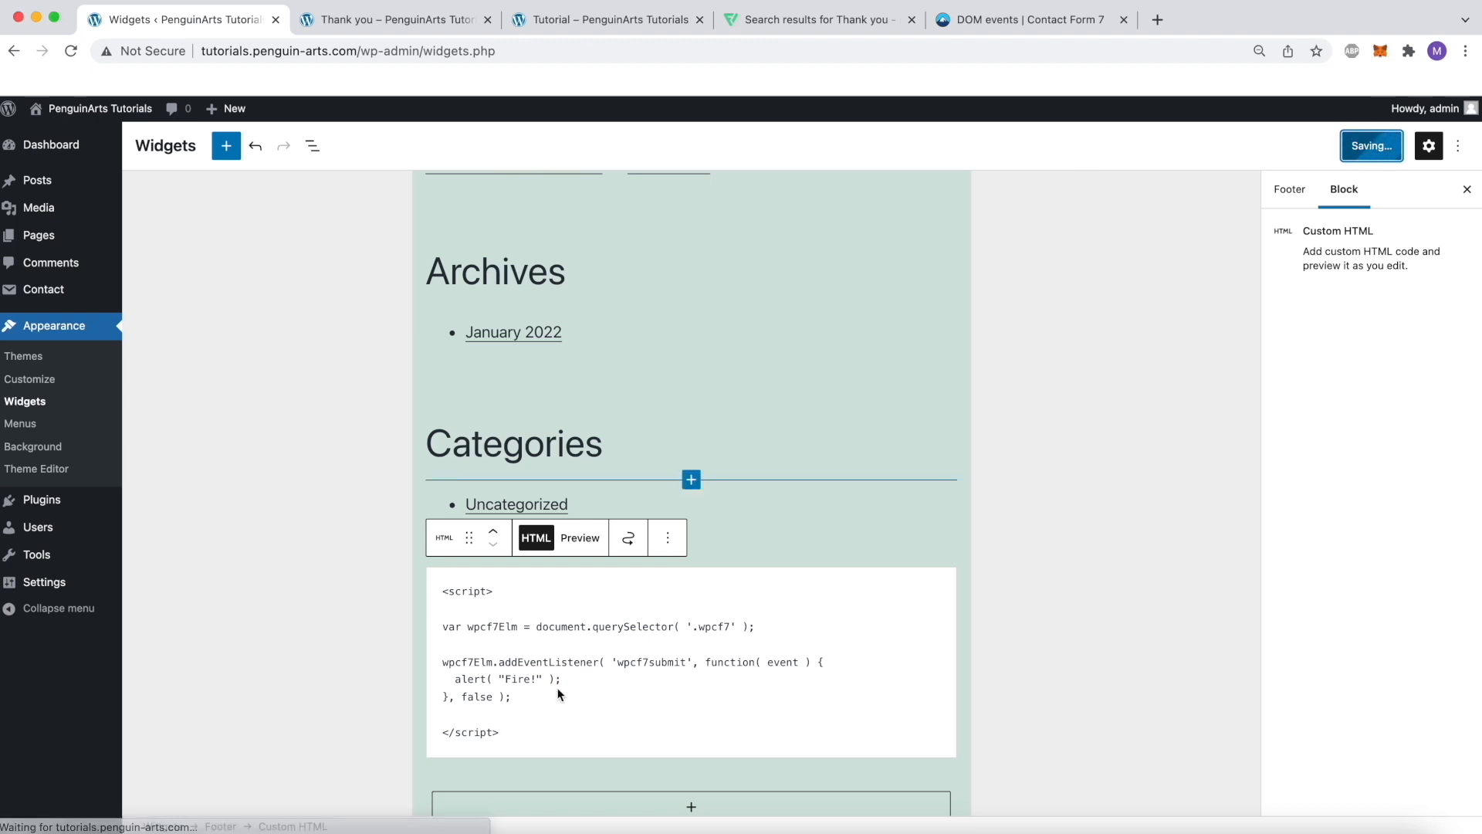
Reload the Tutorial page and fill in the contact form's first name and last name
left_click(598, 22)
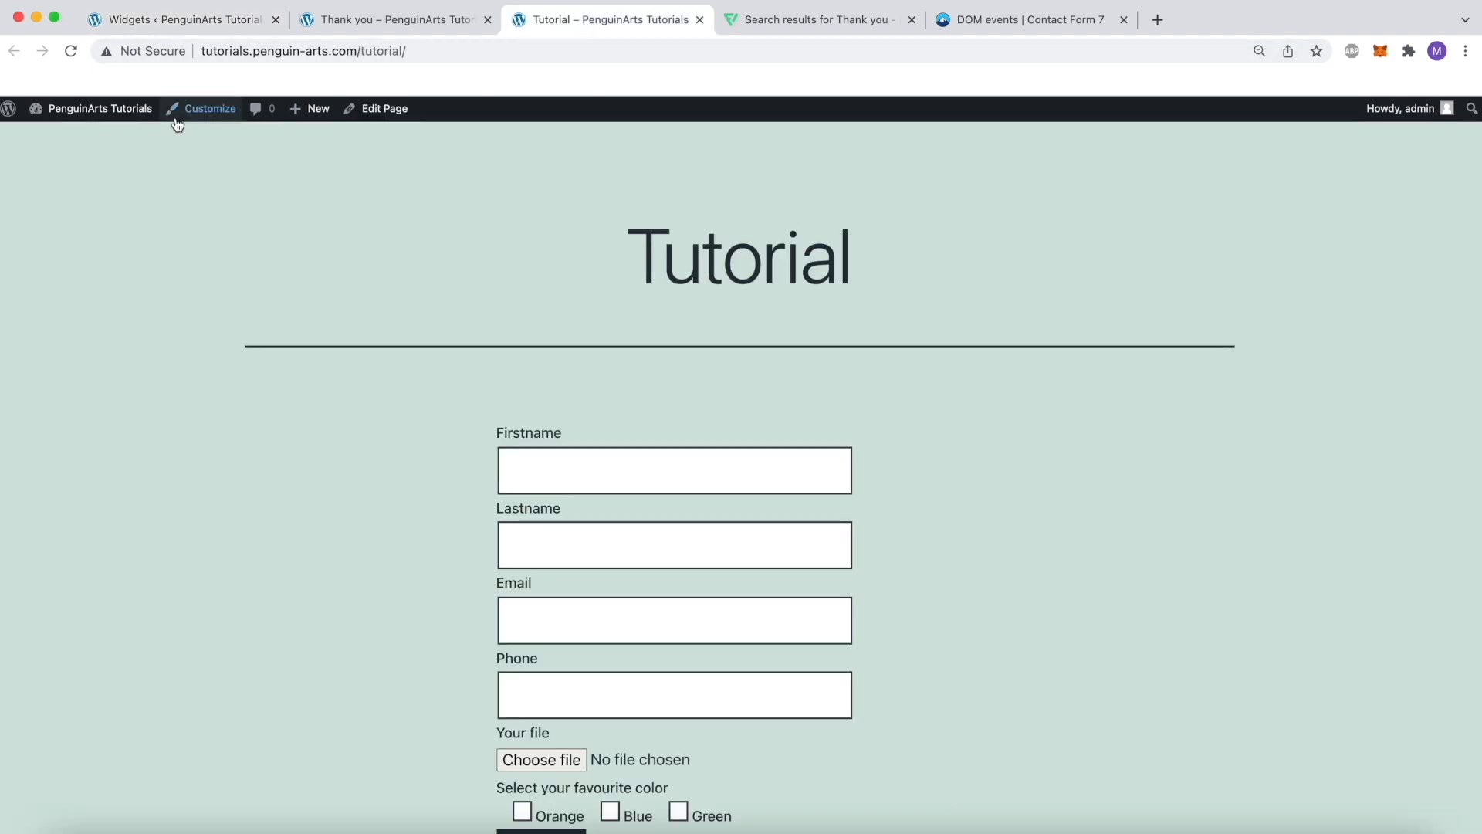
left_click(71, 51)
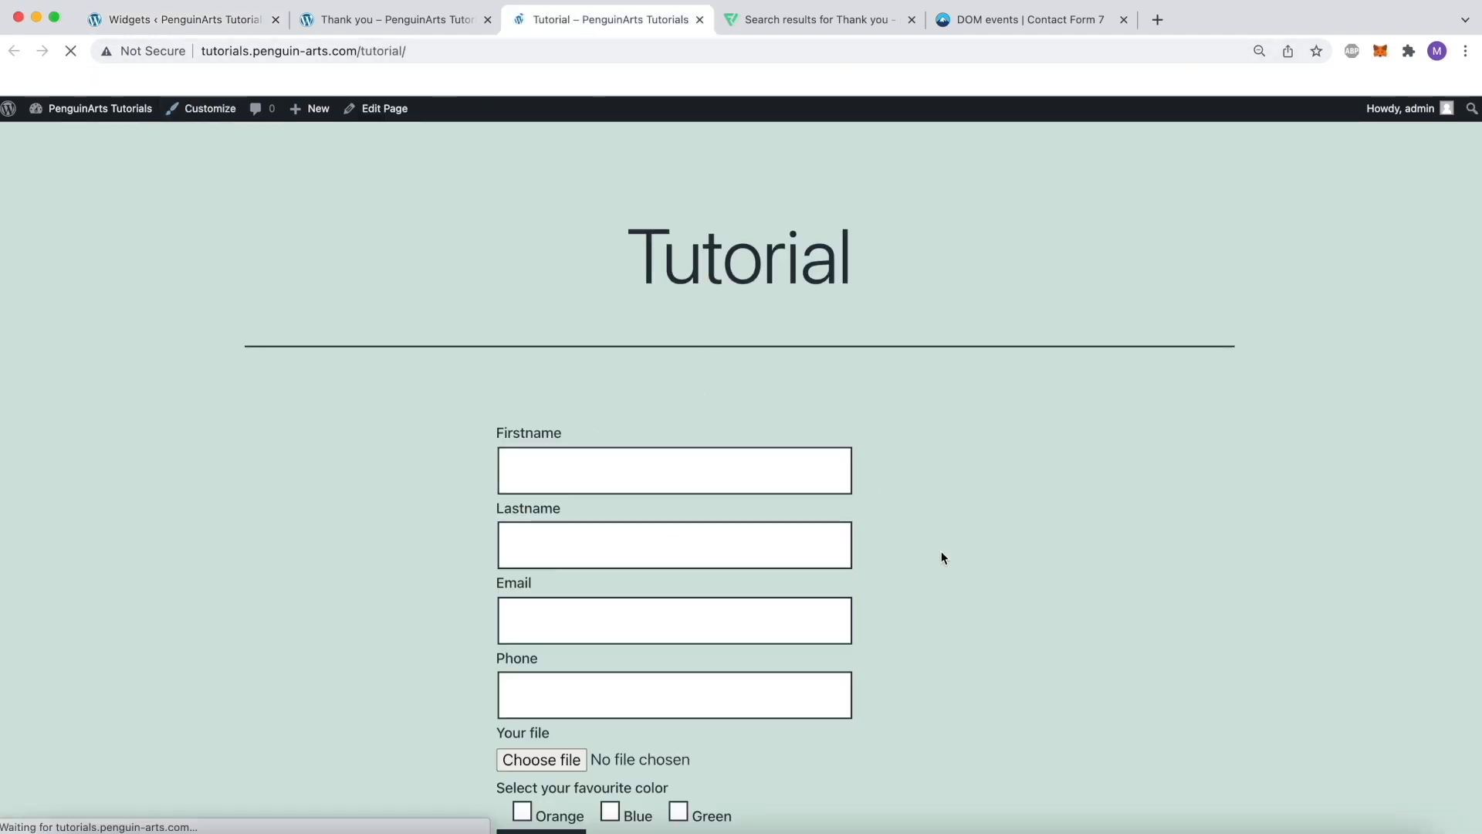
left_click(715, 409)
type("Penguin")
key("Tab")
type("Arts")
key("Tab")
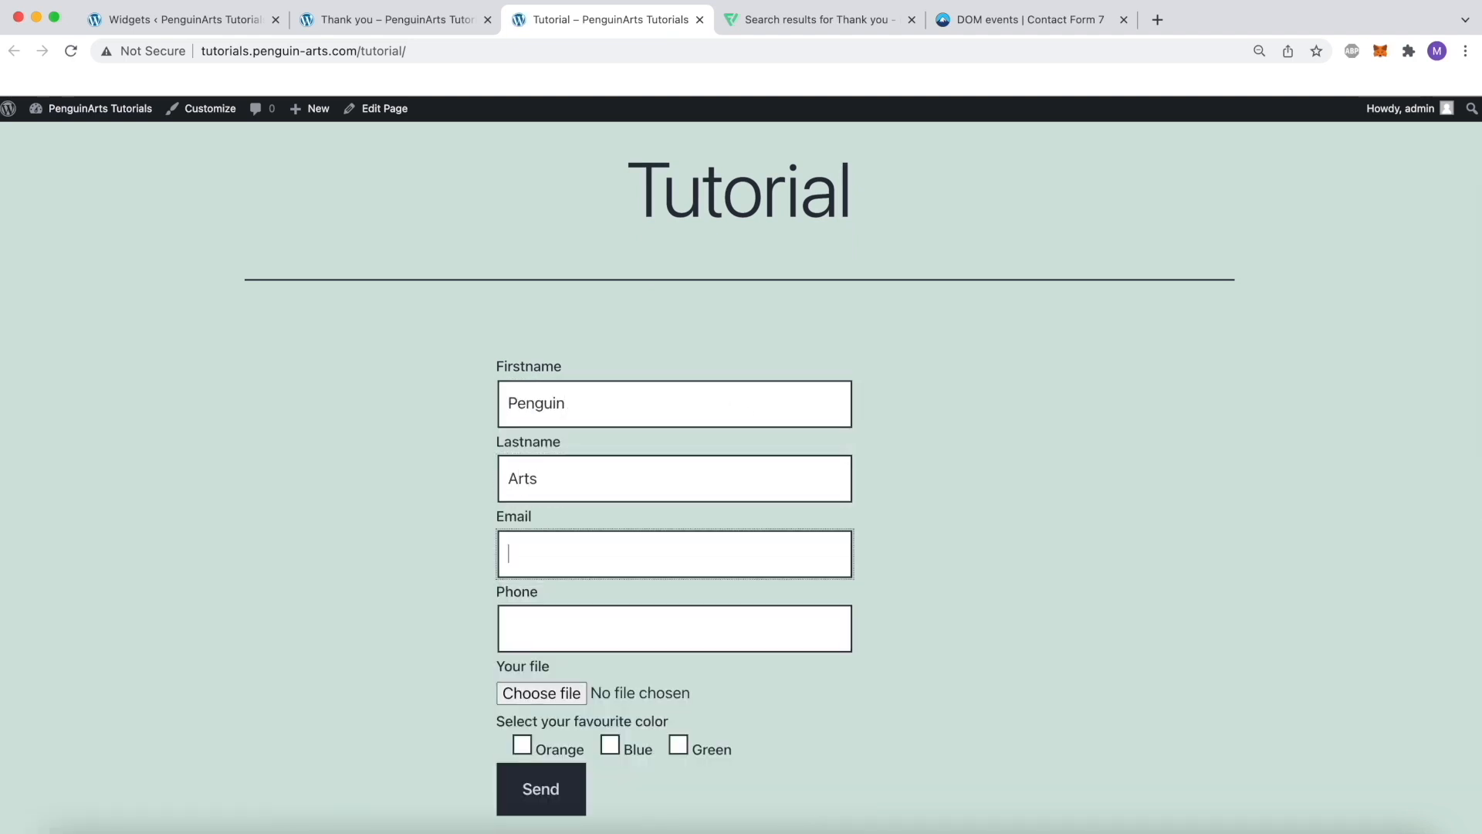
Fill in the form's email and phone number using the suggested saved entries
type("hi@")
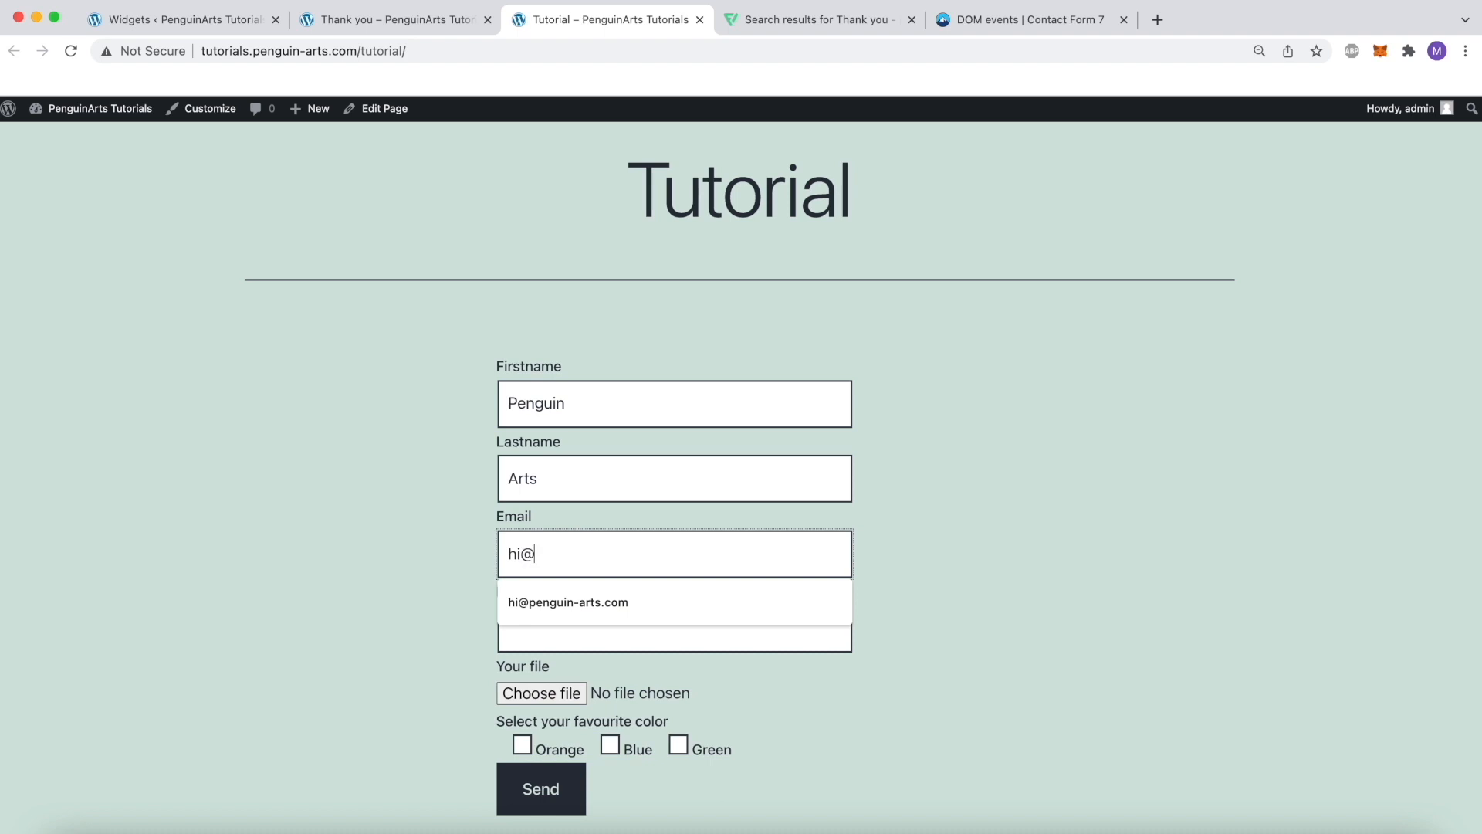
key("Down")
key("Return")
key("Tab")
type("07222")
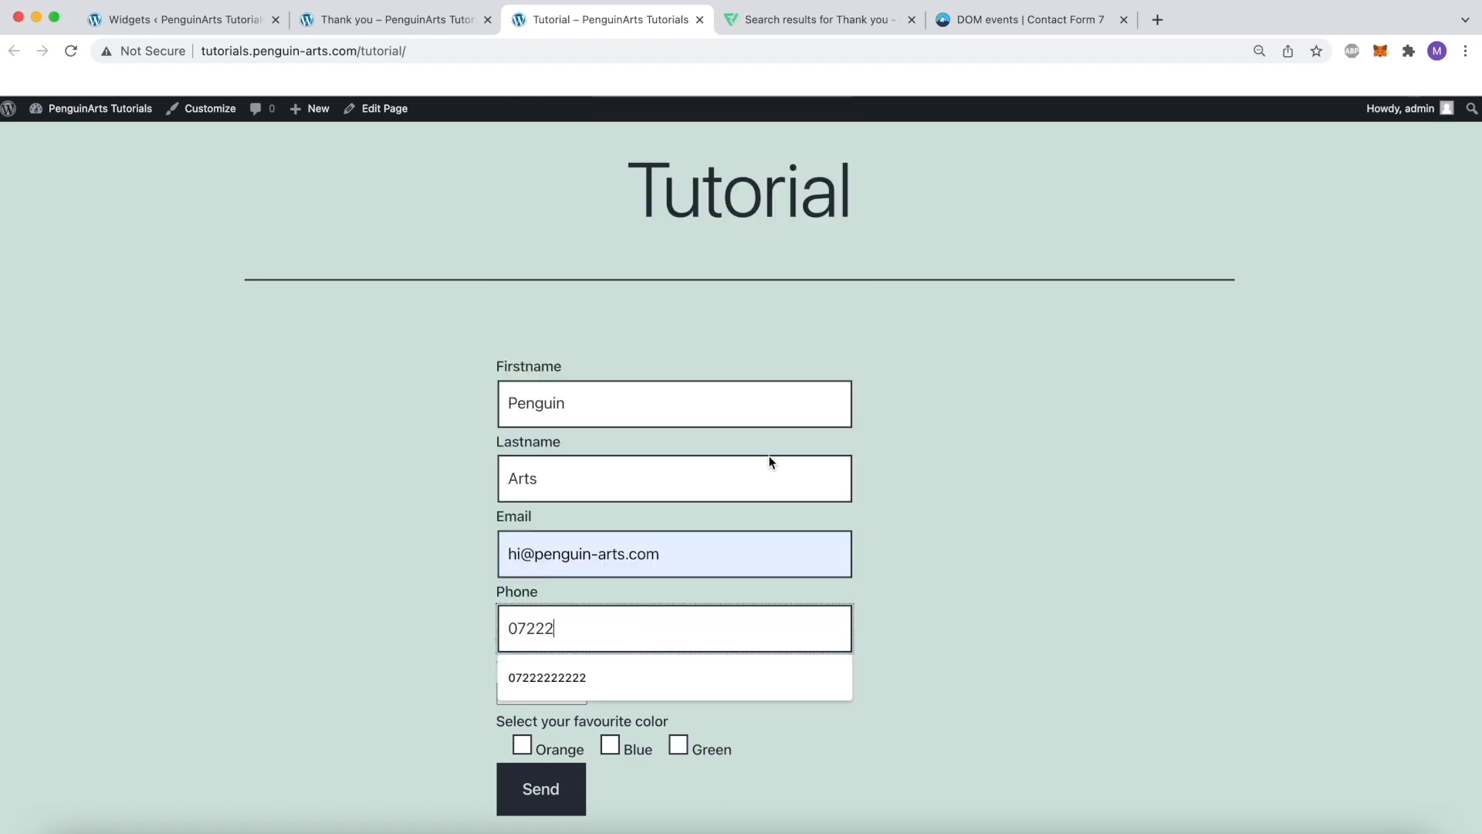
left_click(625, 693)
Attach the file thank-you.png, choose Orange as the favourite color and submit the form
left_click(569, 693)
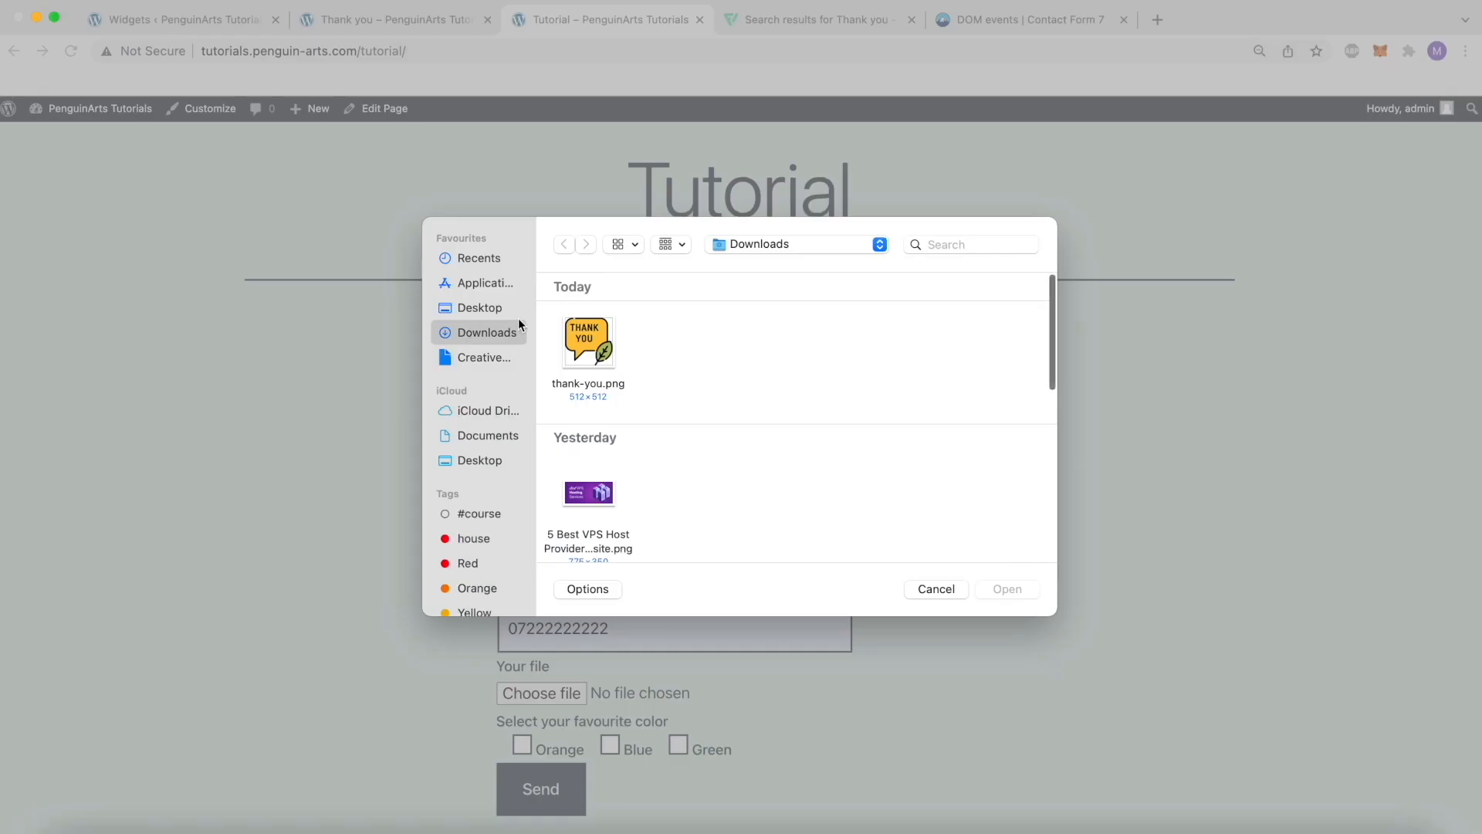
left_click(580, 349)
double_click(581, 349)
left_click(522, 746)
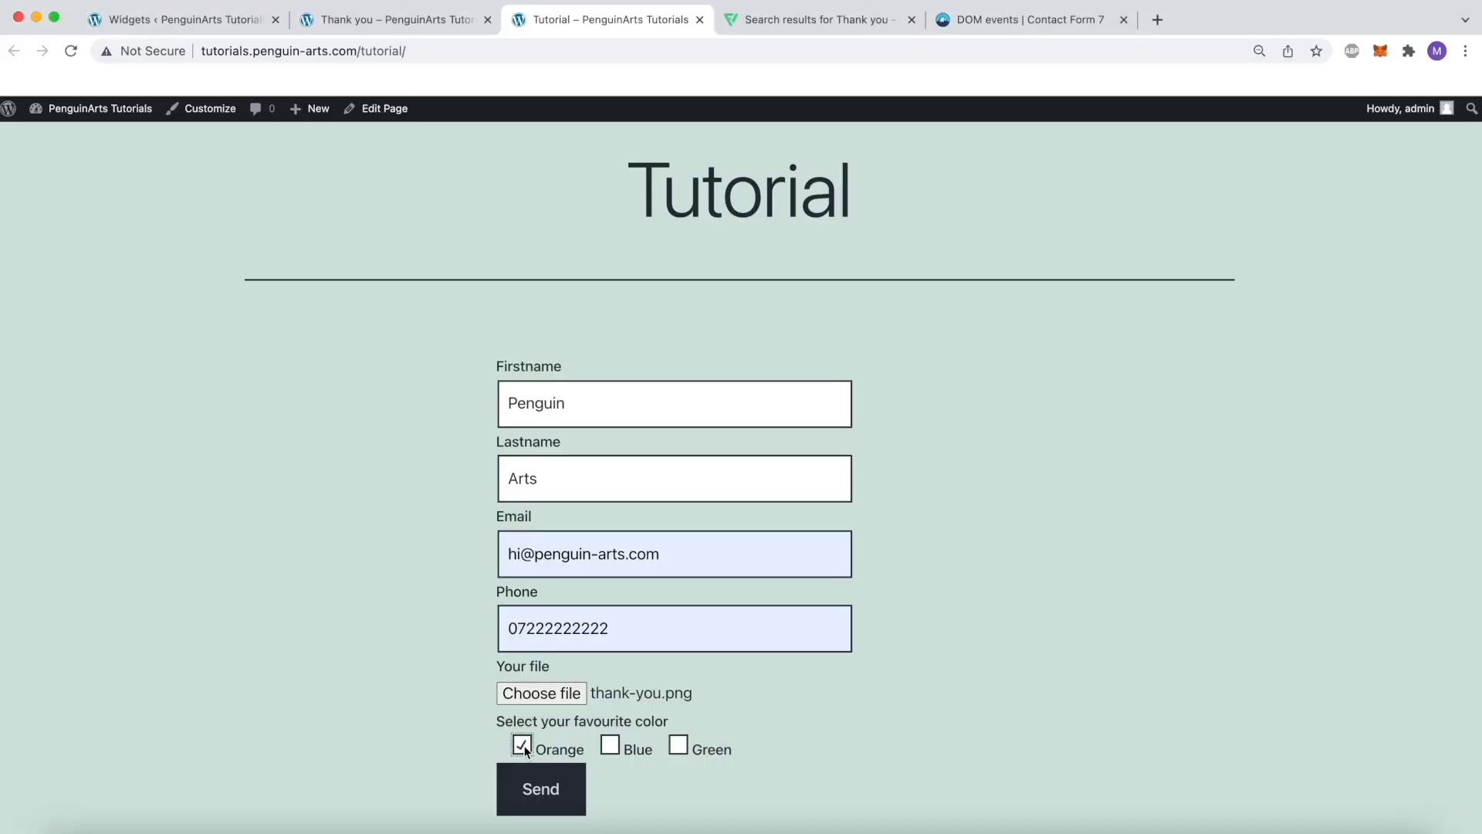
scroll(753, 738, "down", 1)
left_click(549, 765)
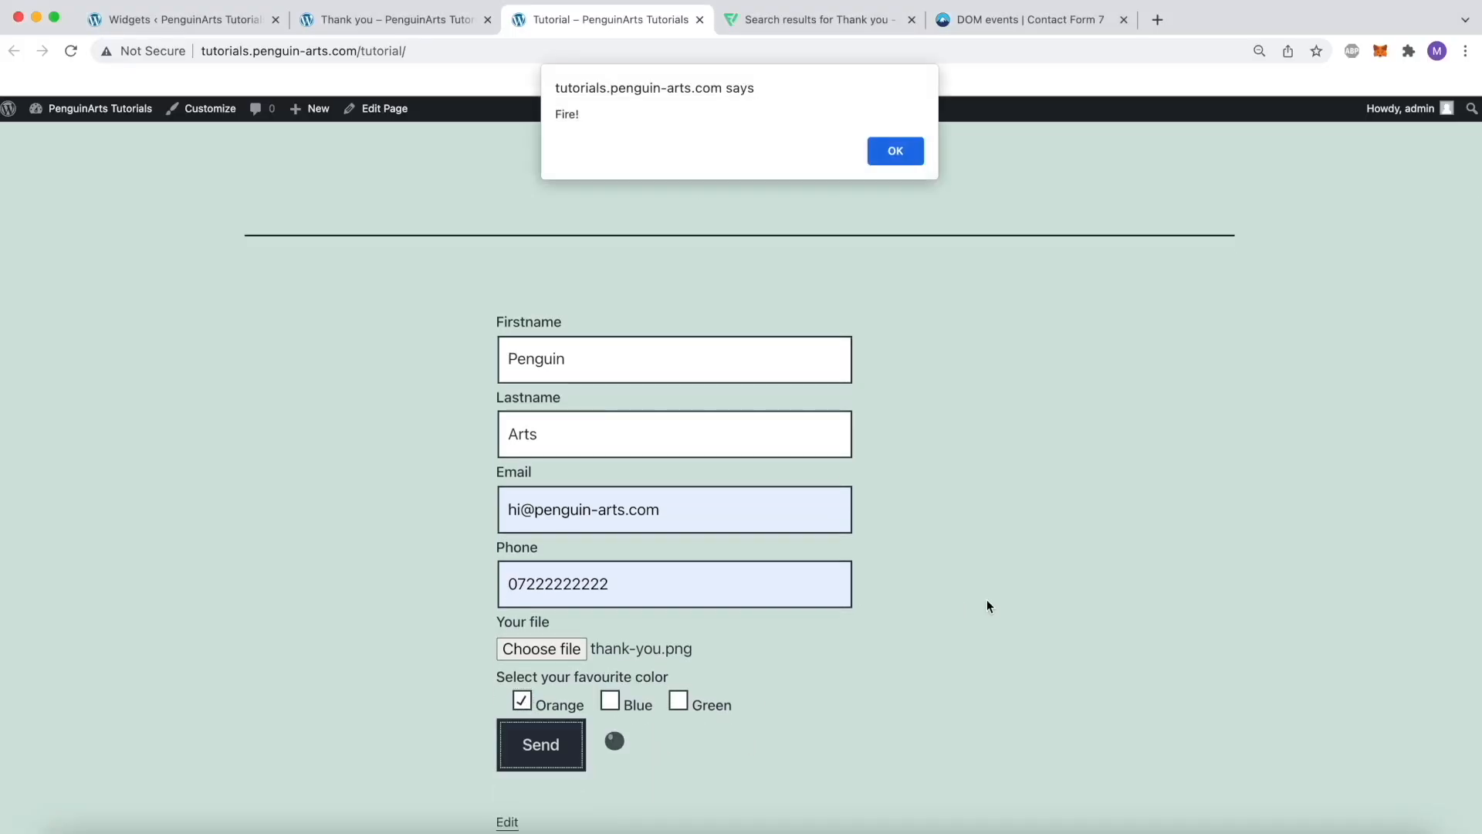
Delete the alert( "Fire!" ); line from the event handler in the footer's Custom HTML script
double_click(589, 118)
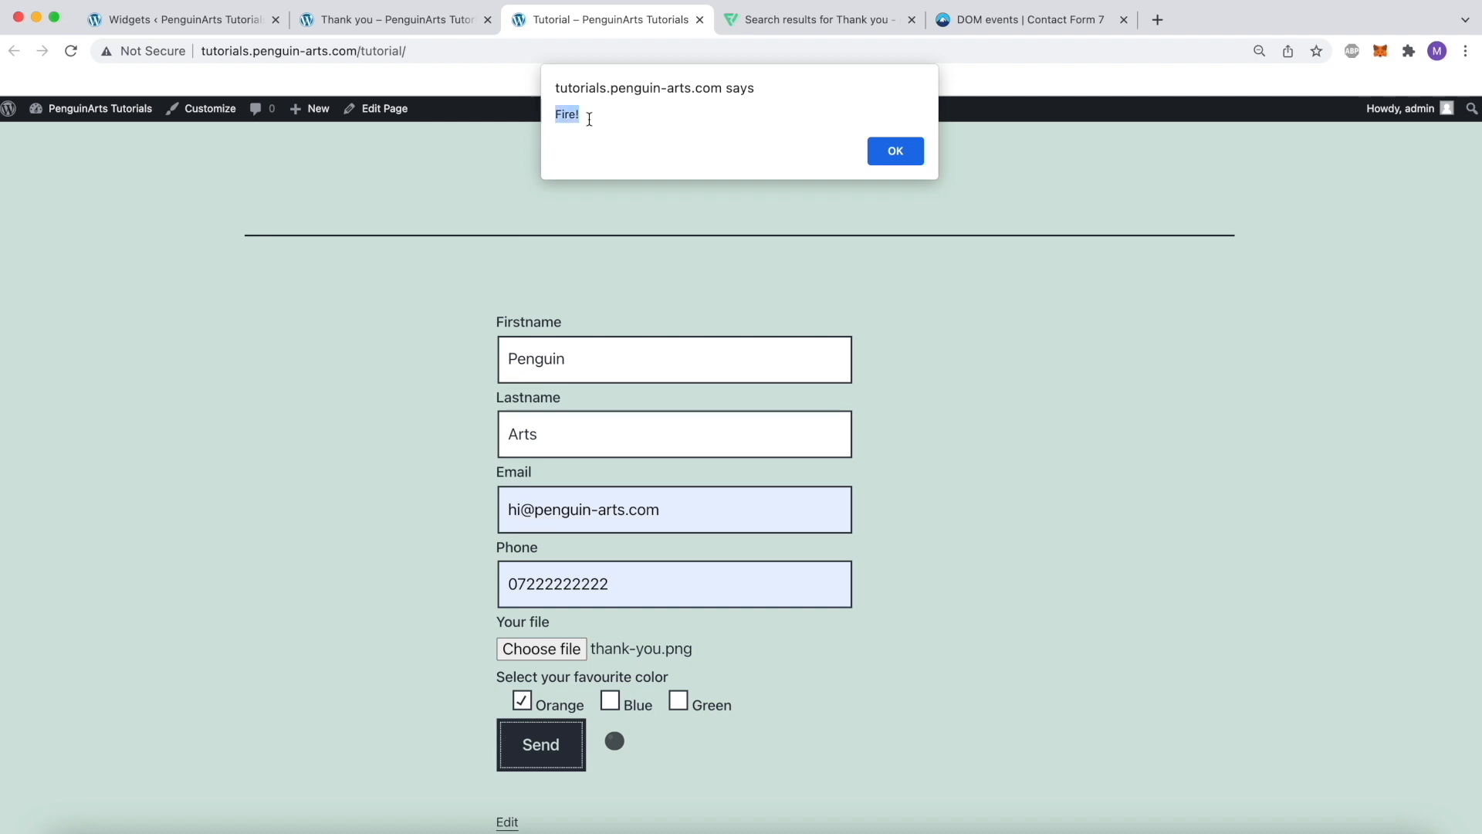
left_click(224, 17)
left_click_drag(562, 680, 459, 681)
left_click(562, 679)
left_click_drag(562, 679, 455, 679)
key("BackSpace")
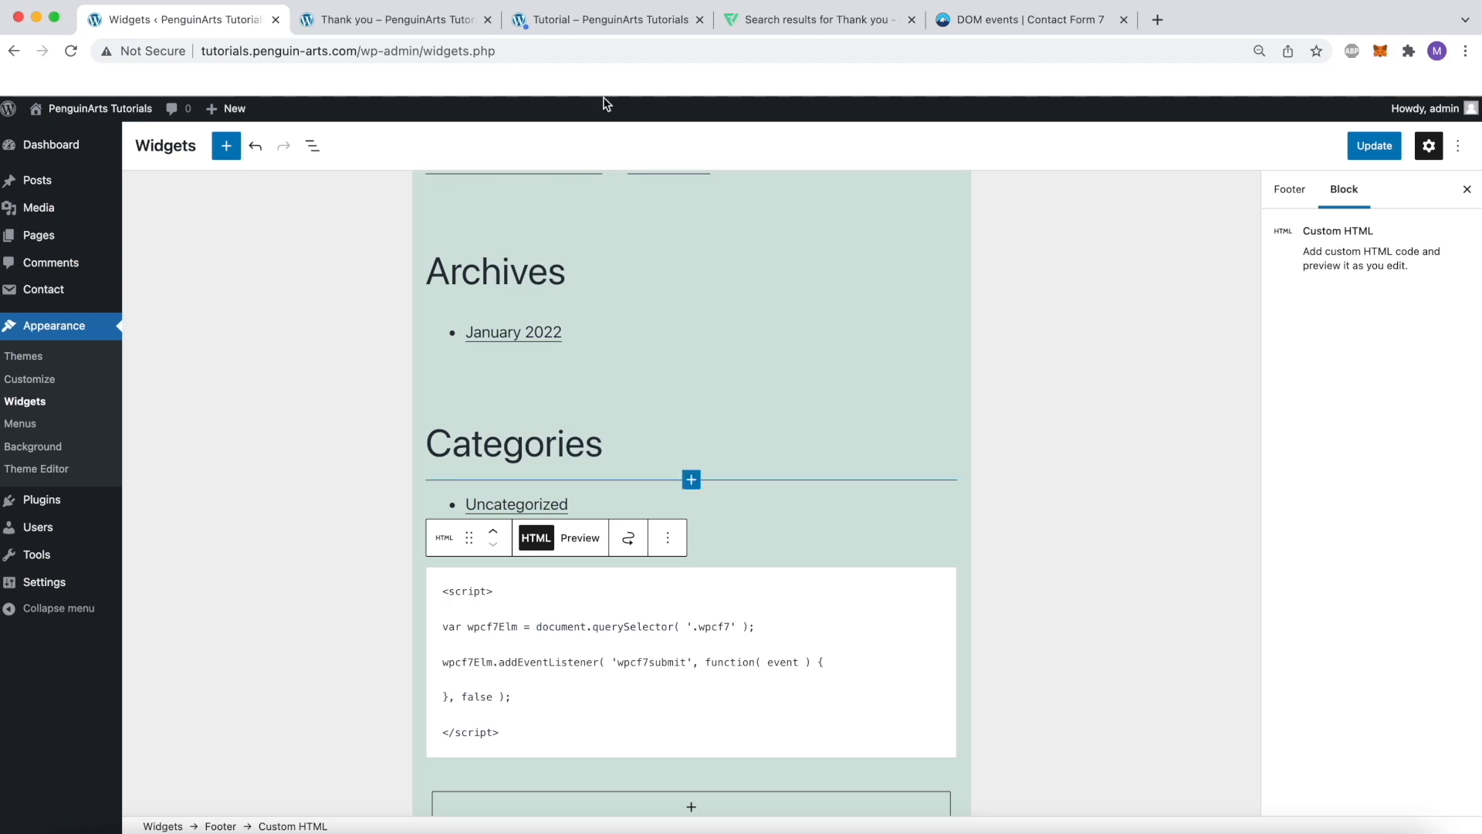
Dismiss the alert on the Tutorial page and copy the Thank you page's URL
left_click(608, 23)
left_click(893, 149)
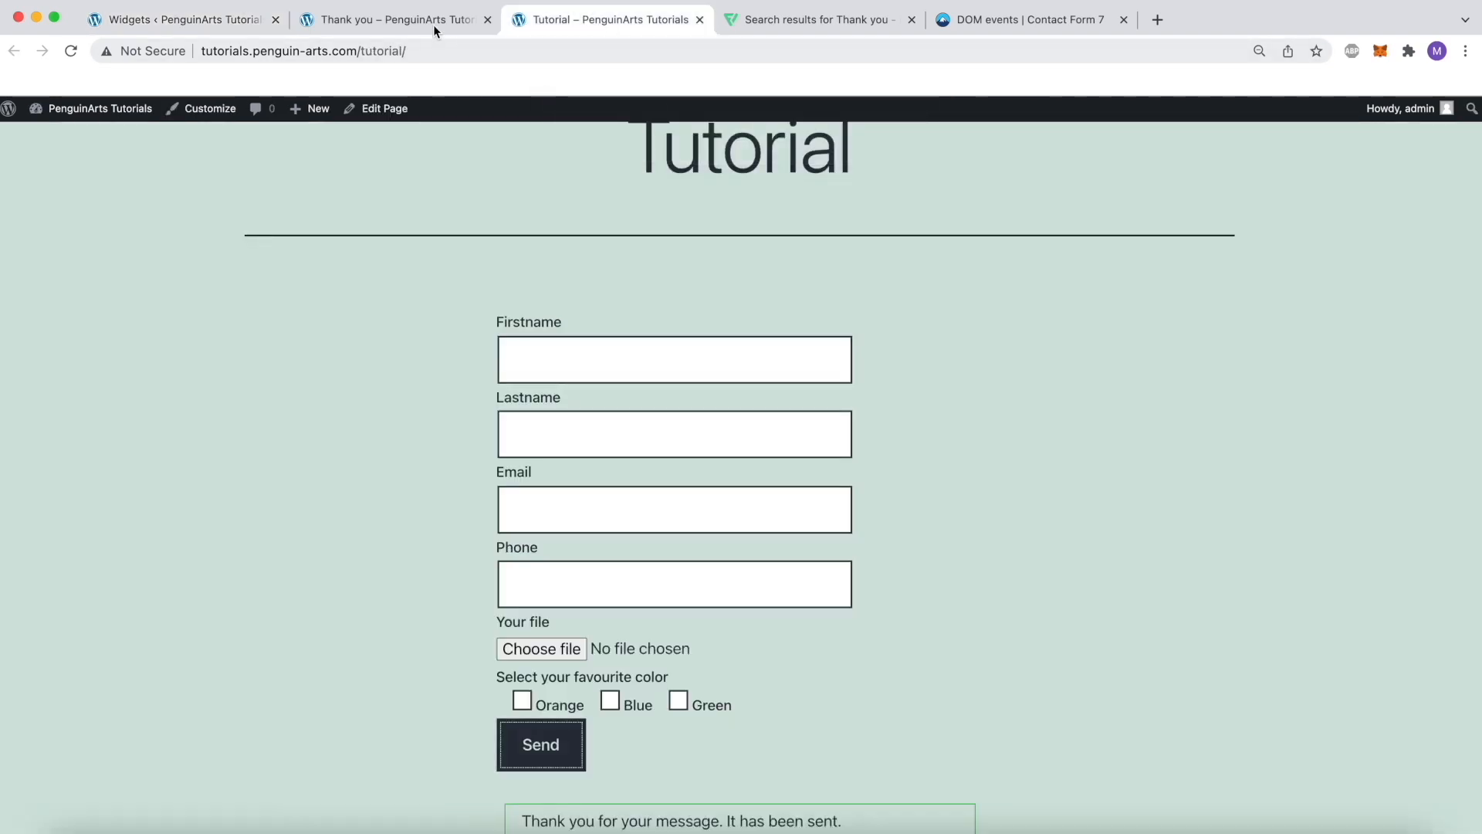
left_click(434, 30)
left_click(474, 51)
key("super+c")
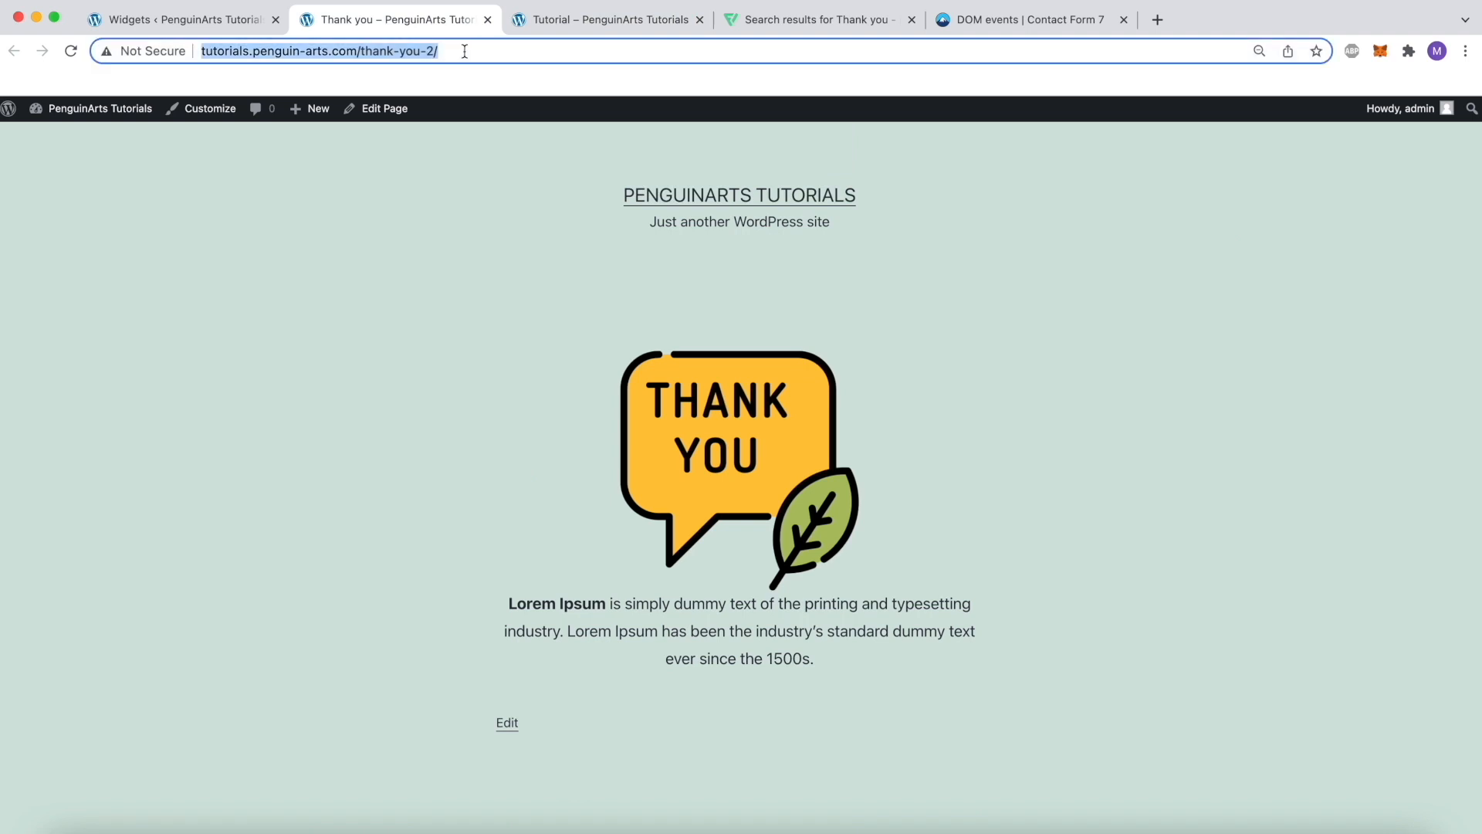
left_click(218, 30)
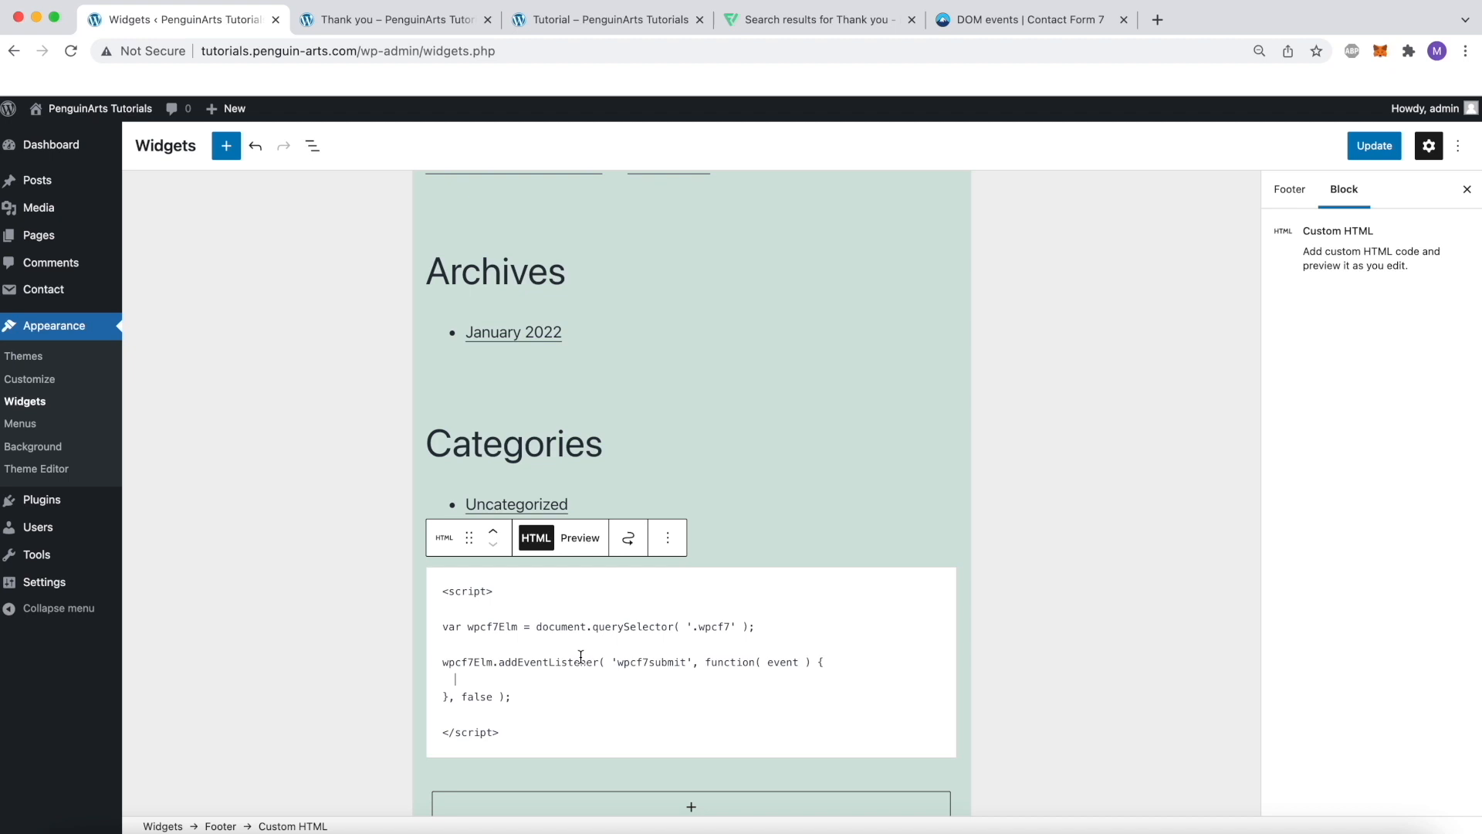
type("window")
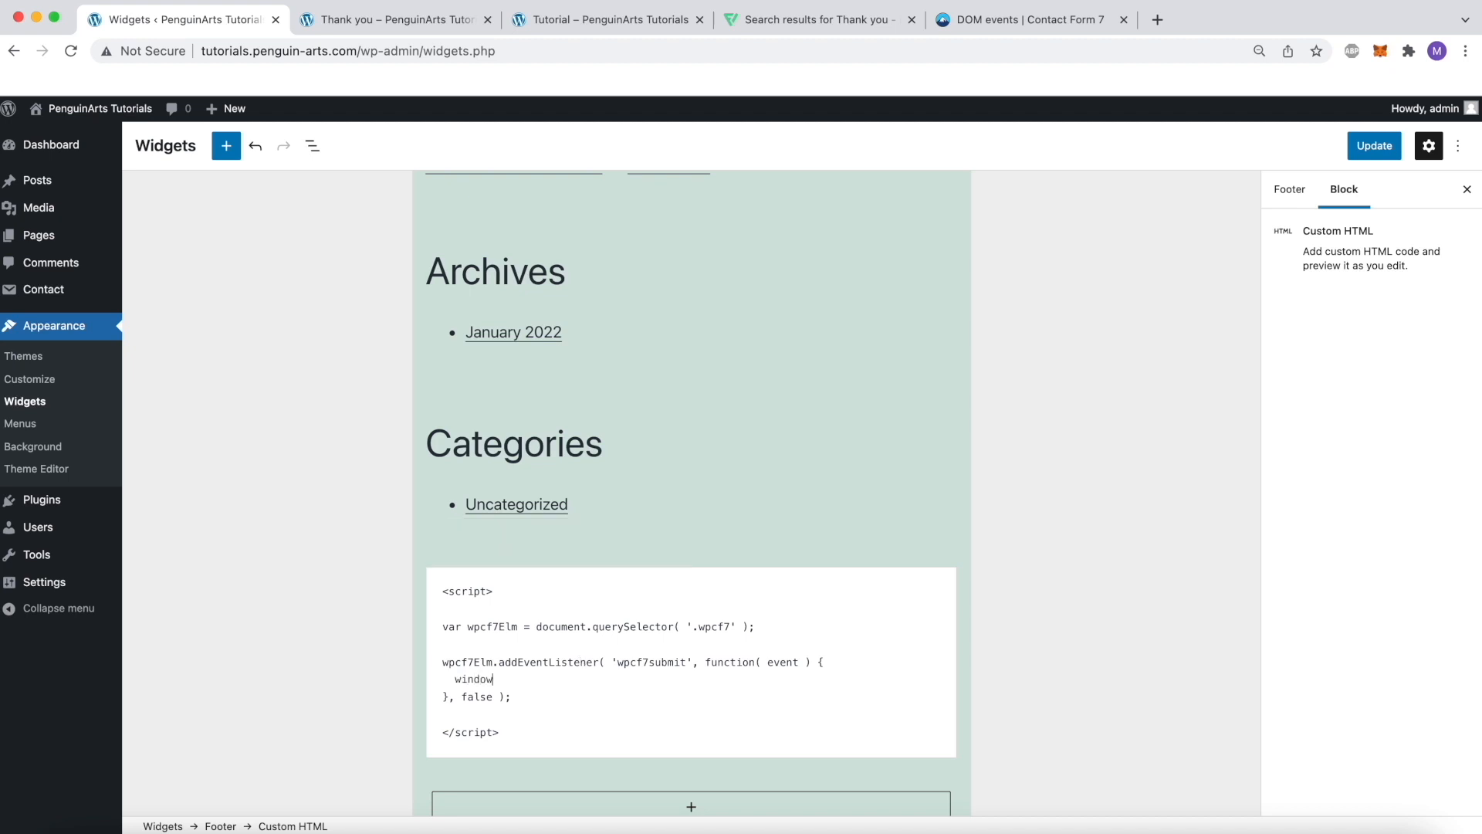
type(".locatio")
key("super+v")
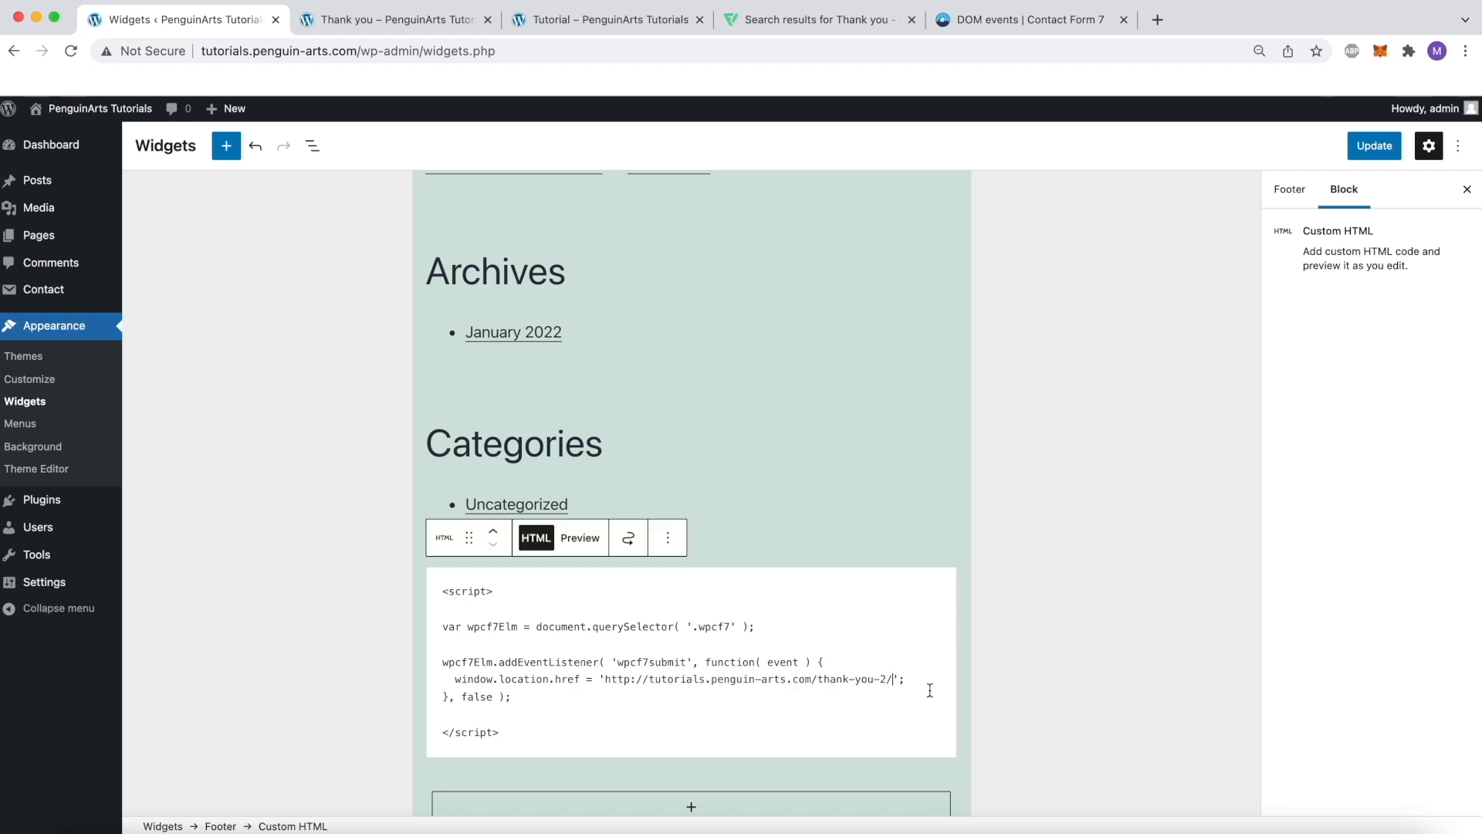
scroll(803, 691, "down", 3)
left_click(1372, 159)
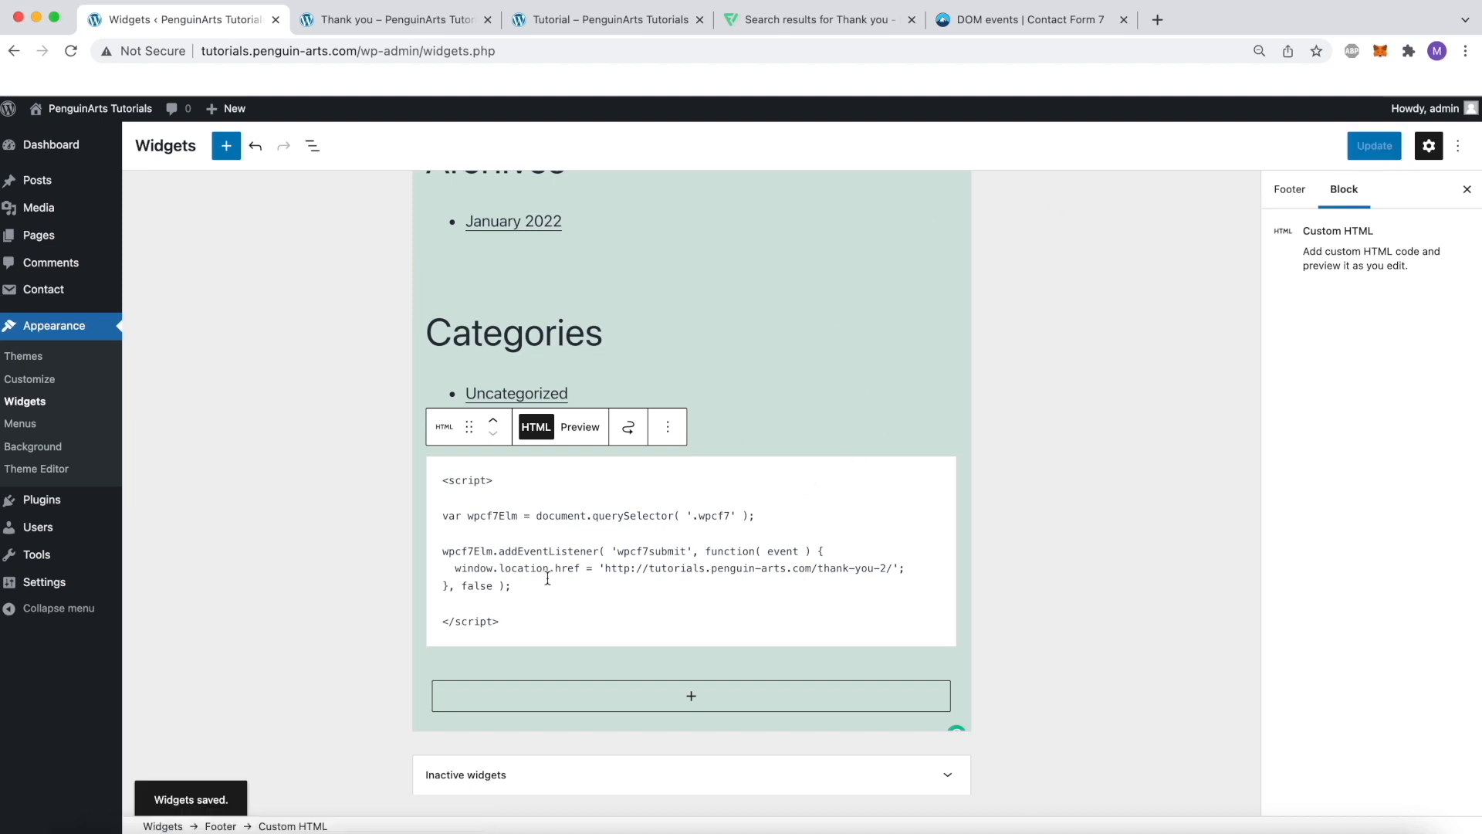
Compare the wpcf7submit event used in the script with the wpcf7mailsent description in the Contact Form 7 DOM events list
double_click(657, 553)
left_click(650, 556)
double_click(630, 554)
left_click(656, 562)
double_click(658, 554)
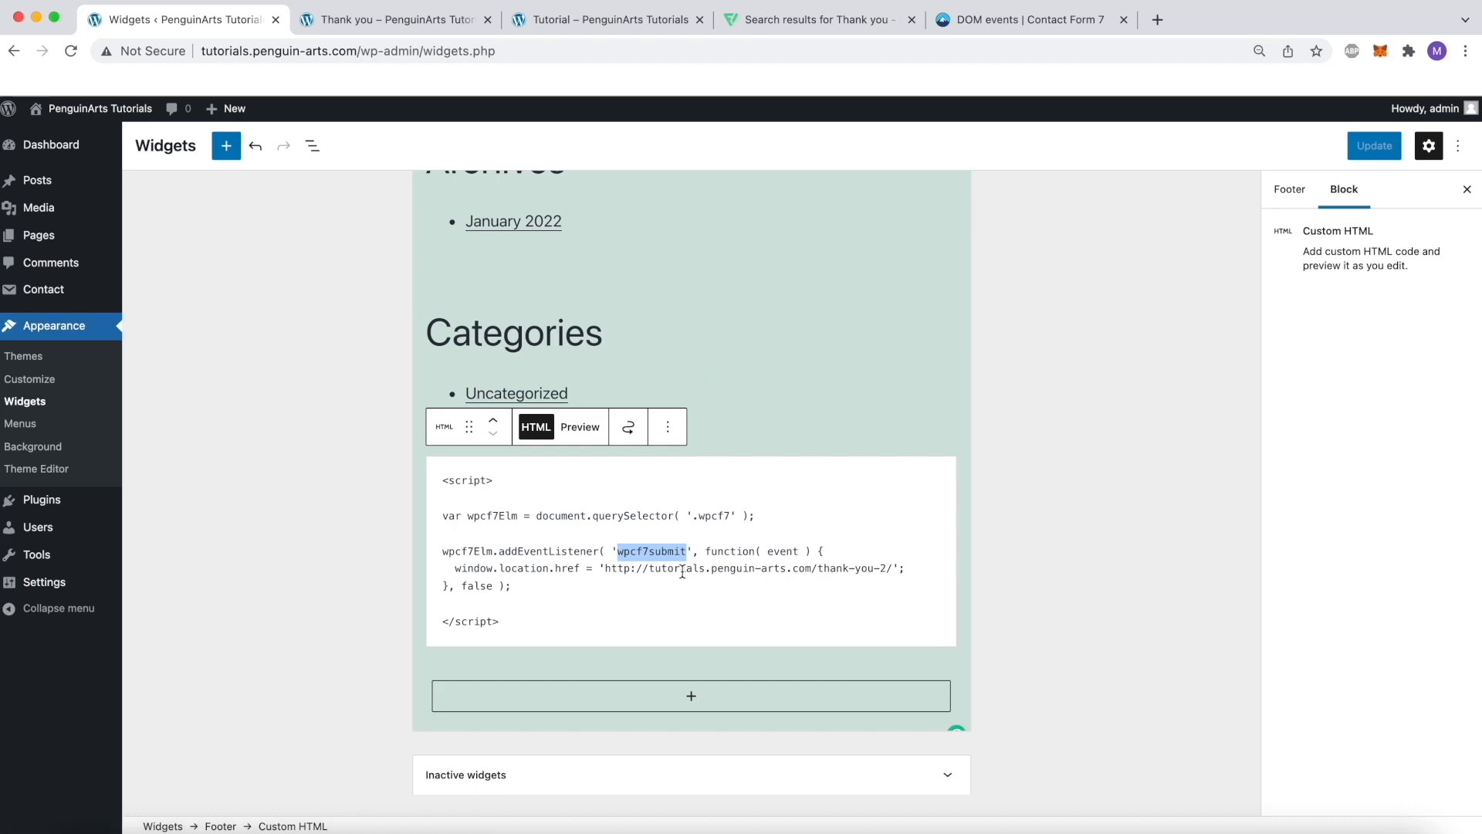
left_click(1027, 19)
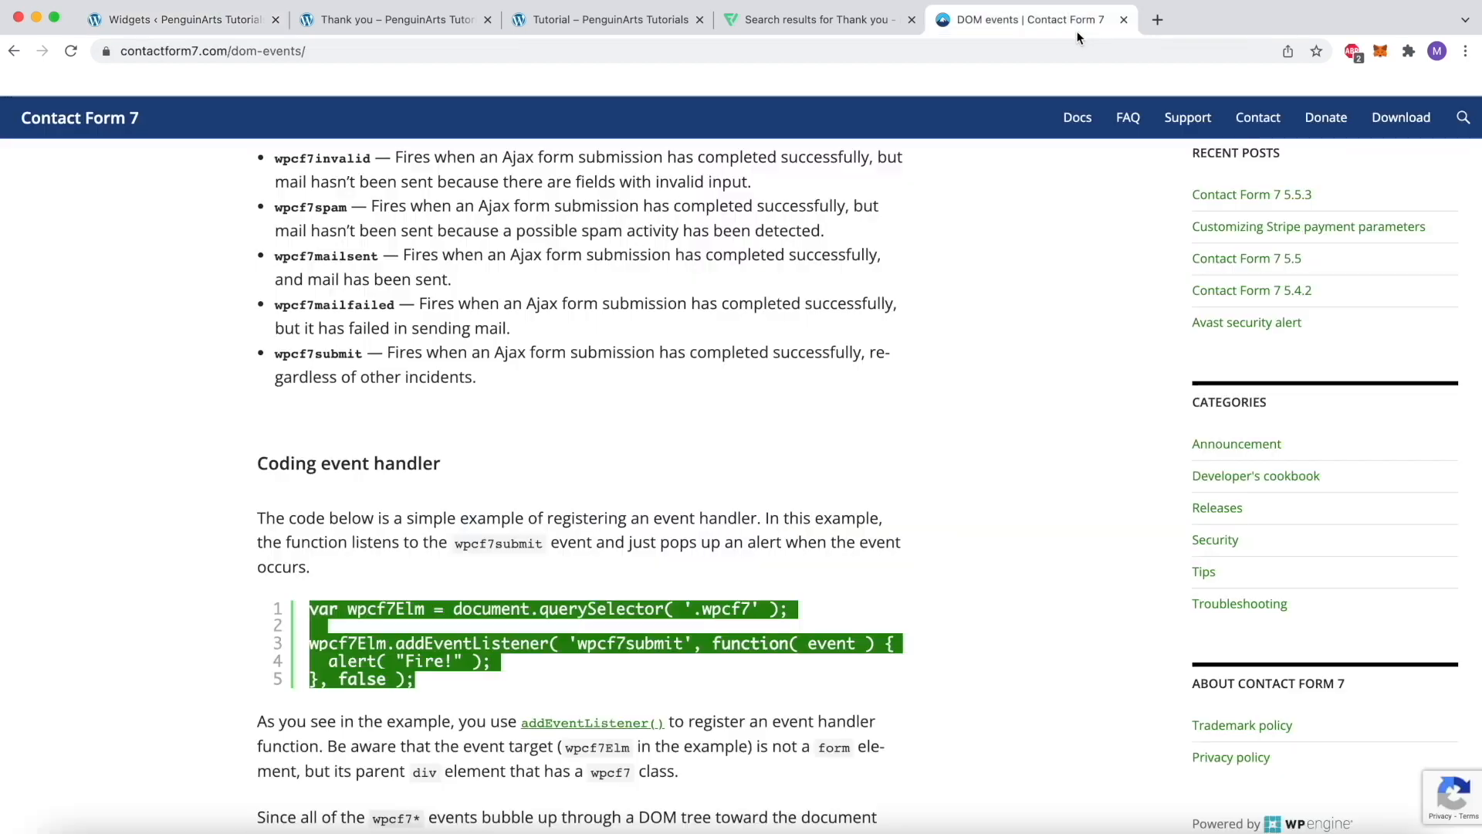
scroll(618, 480, "up", 3)
double_click(345, 361)
left_click(372, 363)
double_click(372, 361)
left_click(378, 360)
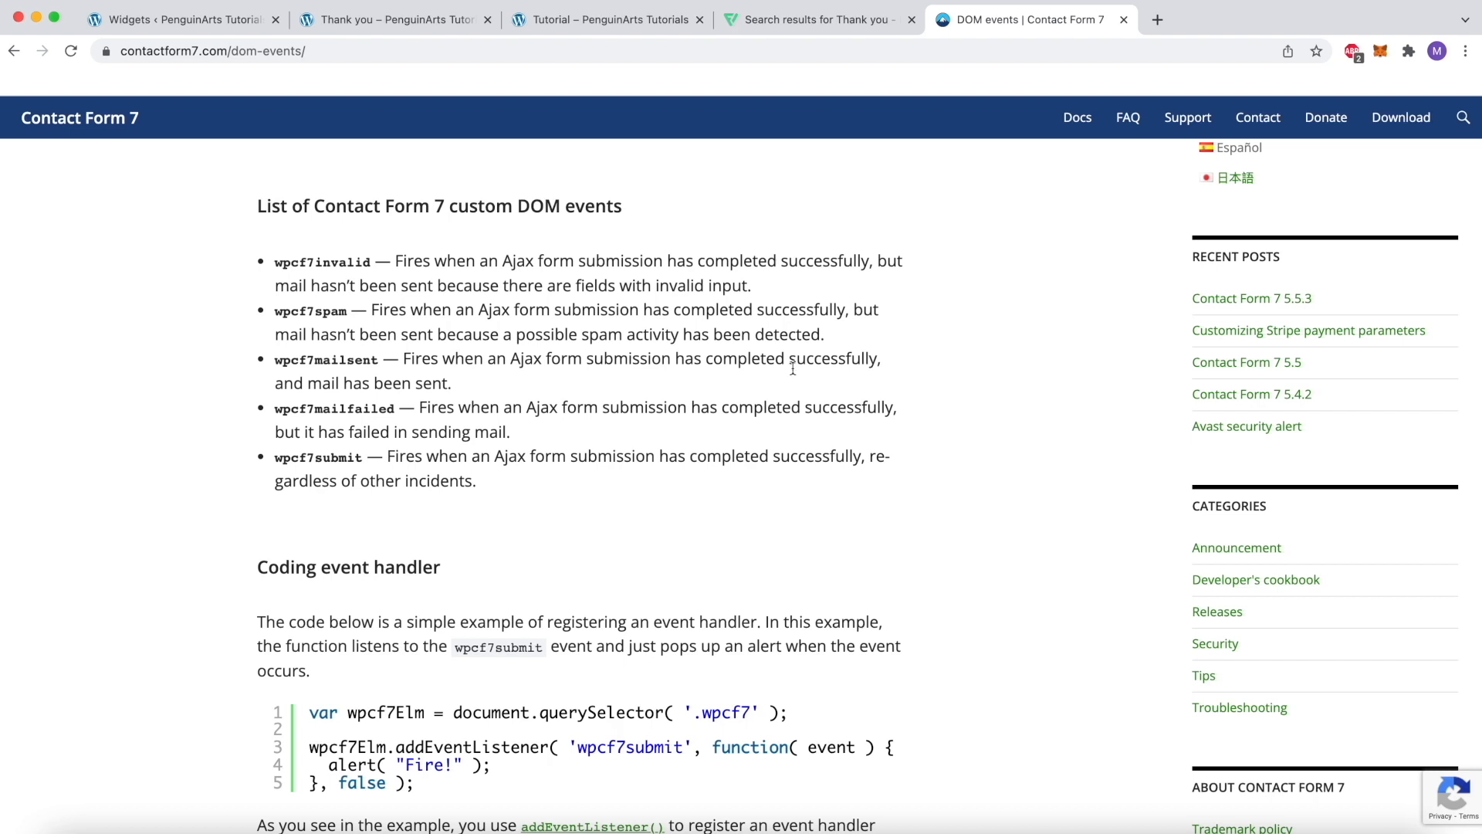
left_click_drag(455, 384, 298, 383)
left_click(304, 372)
Copy the wpcf7mailsent event name from the documentation and replace wpcf7submit with it in the footer script
double_click(313, 362)
key("super+c")
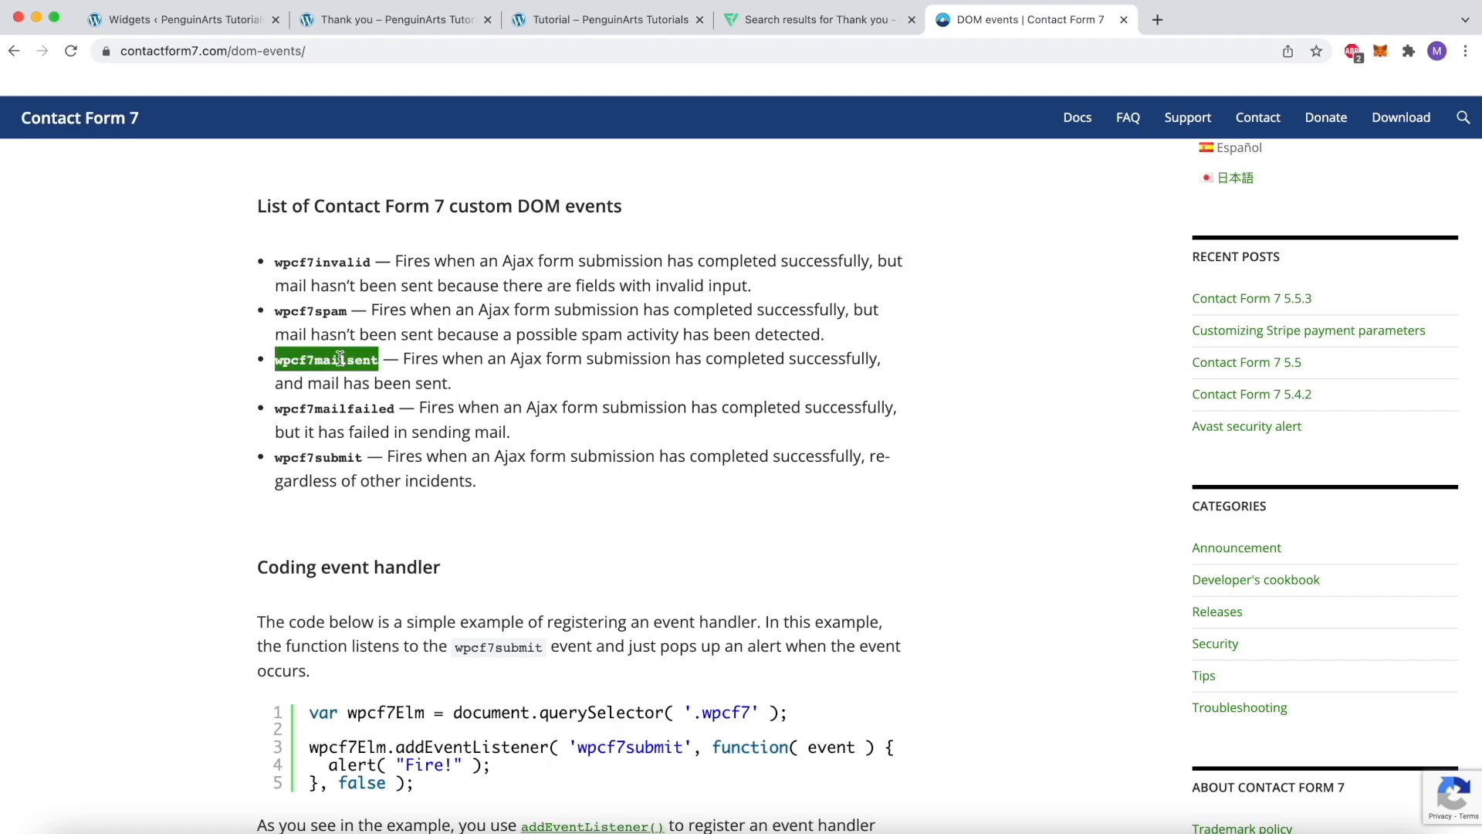
left_click(219, 29)
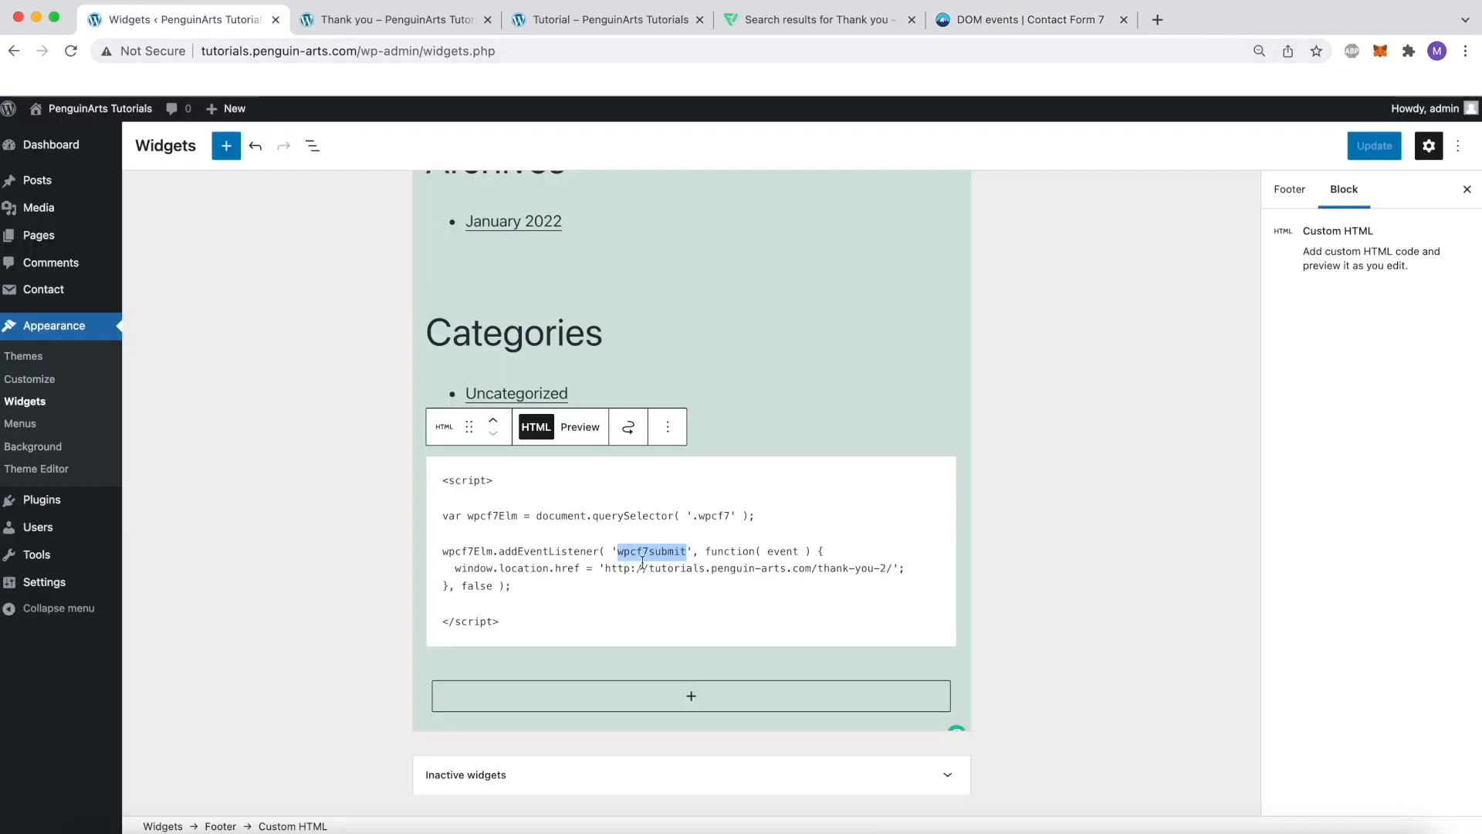
left_click(663, 585)
double_click(646, 552)
key("super+v")
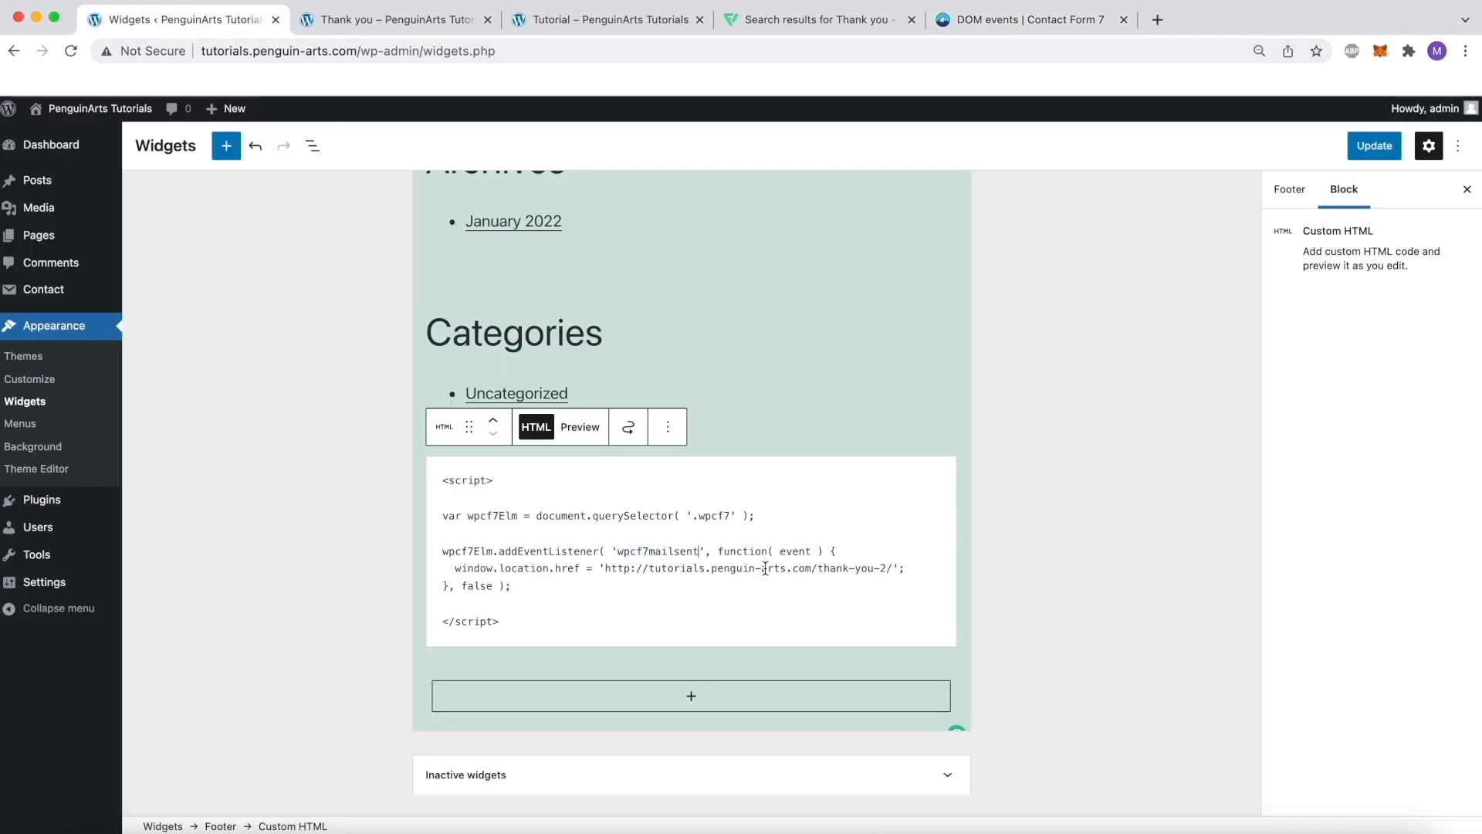
Save the widgets with the updated footer script and close the Thank you page to return to the Tutorial form
left_click(1360, 158)
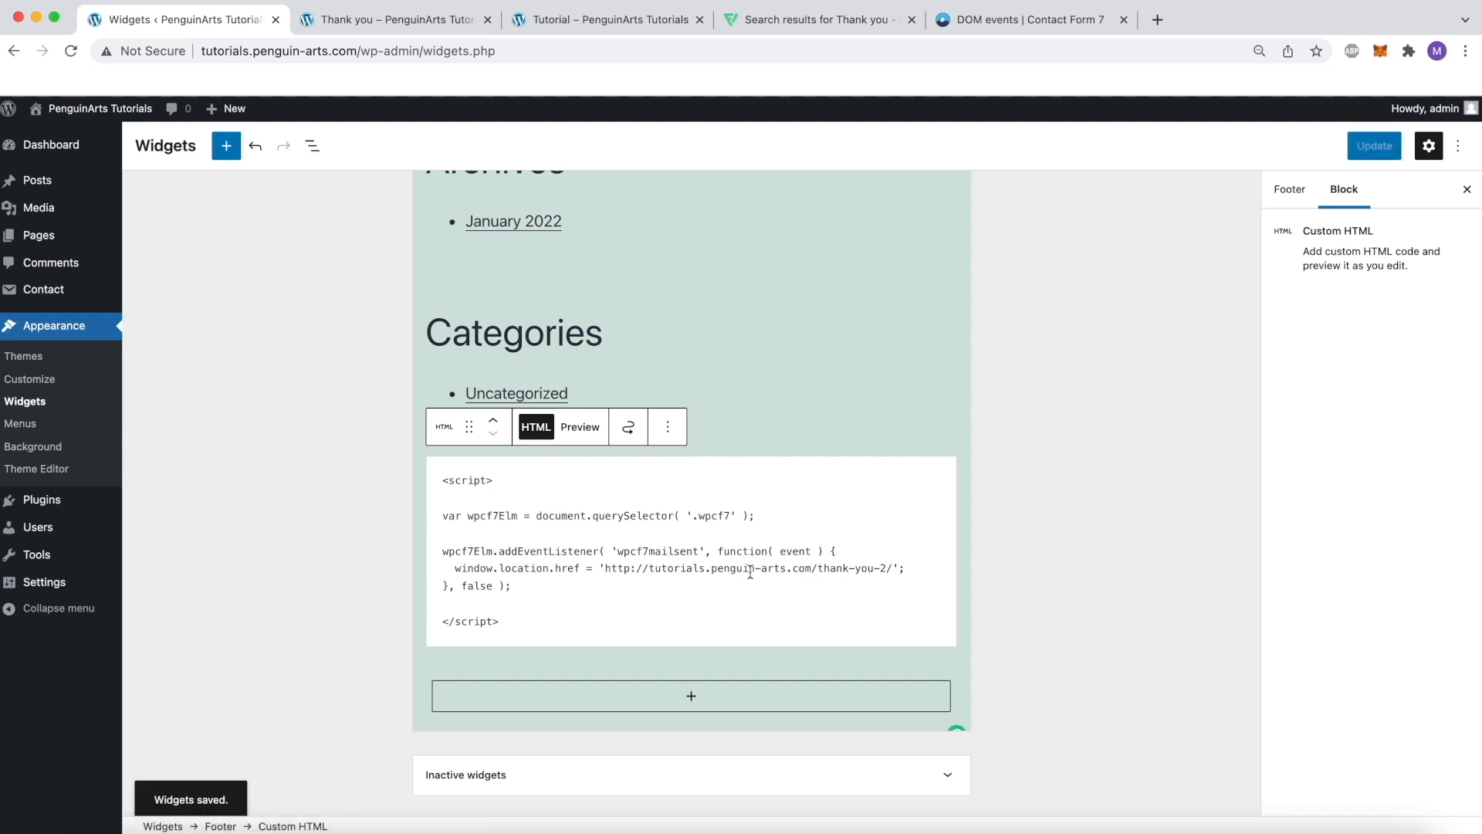
left_click(433, 20)
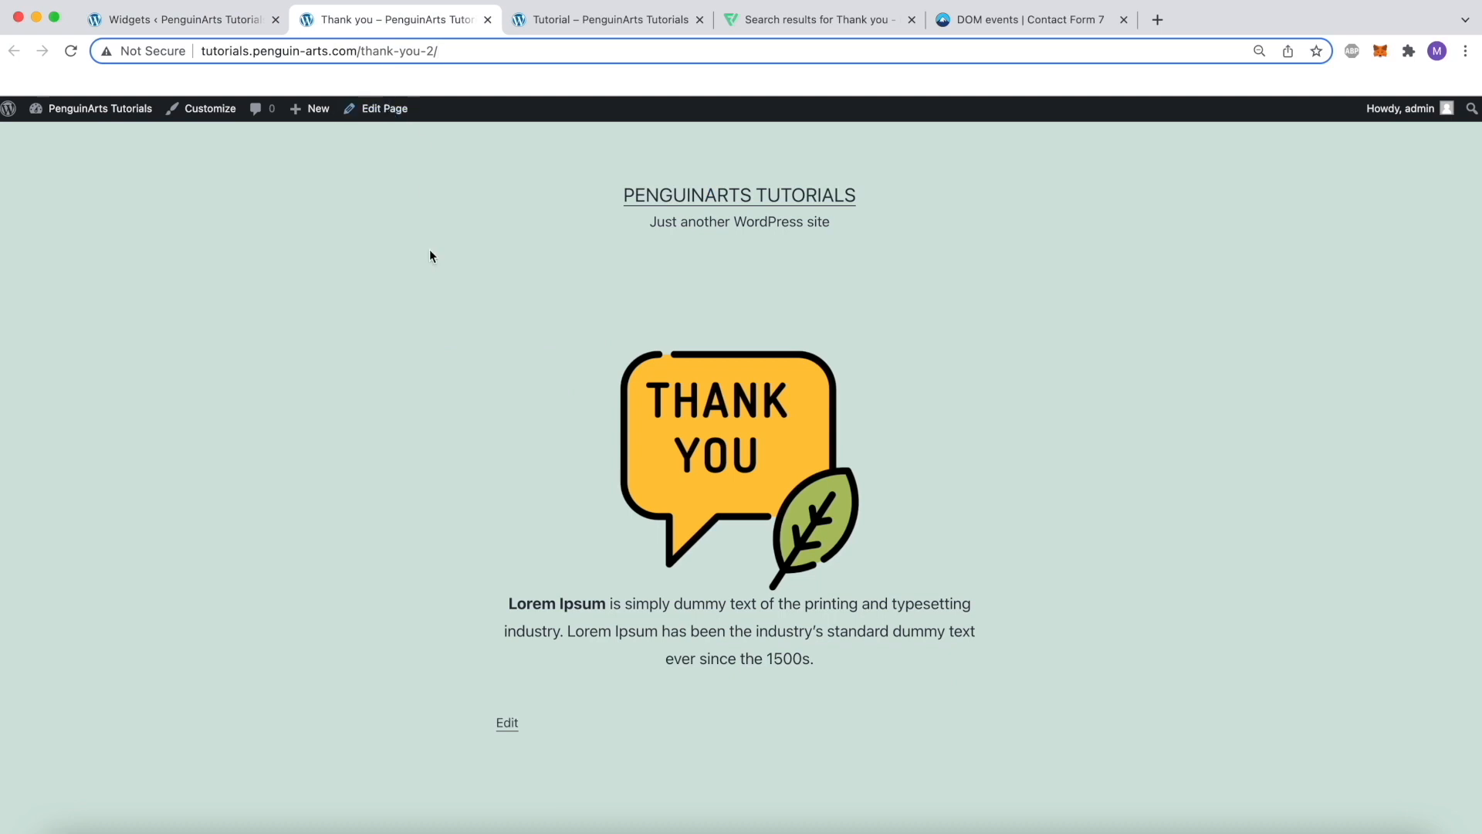
left_click(488, 20)
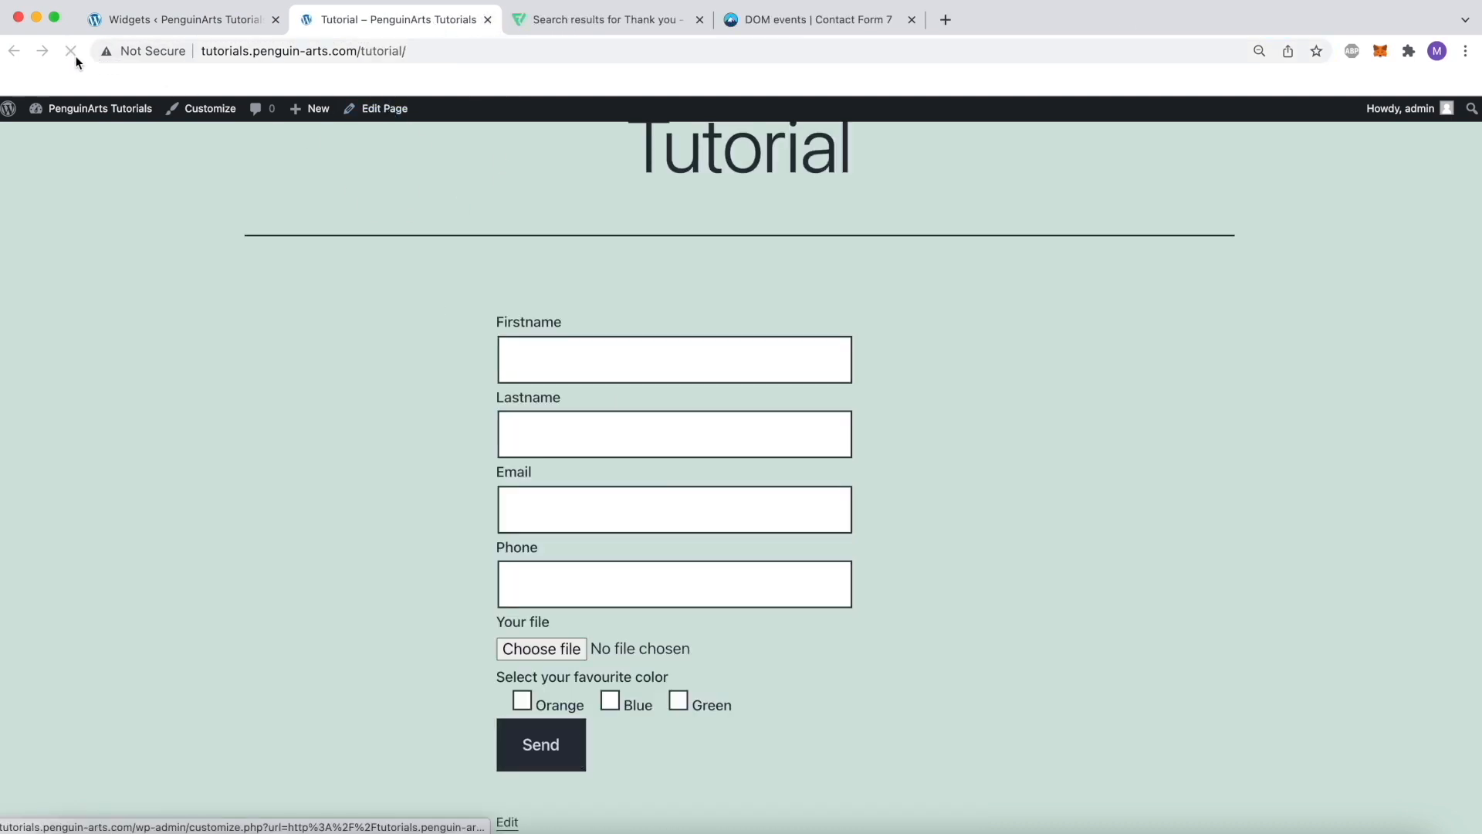
Fill in the Tutorial form's first name as Penguin, last name as Arts, and enter the saved contact e-mail
left_click(554, 351)
type("Penguin")
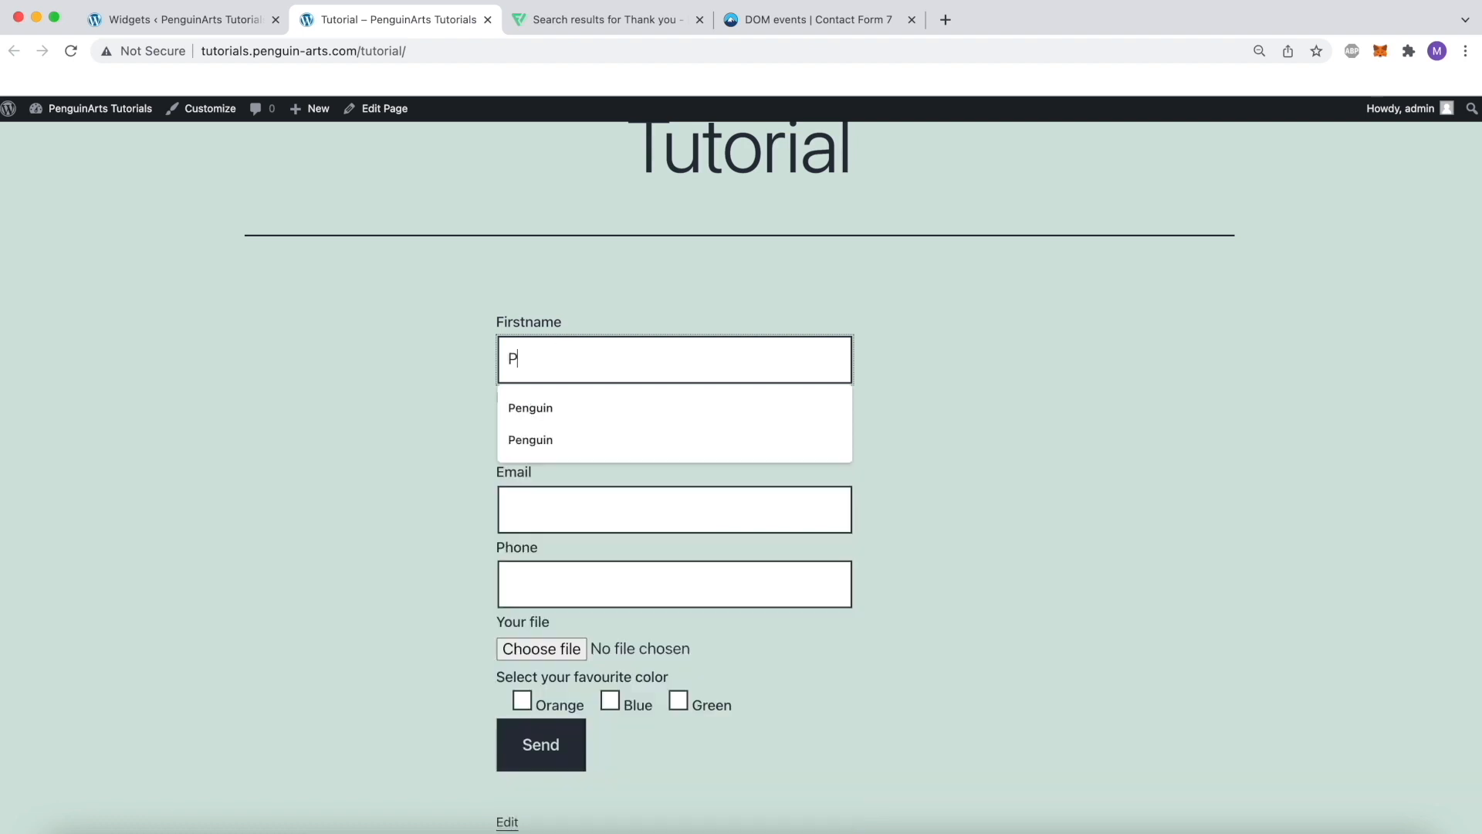
key("Tab")
type("Arts")
key("Tab")
type("hi")
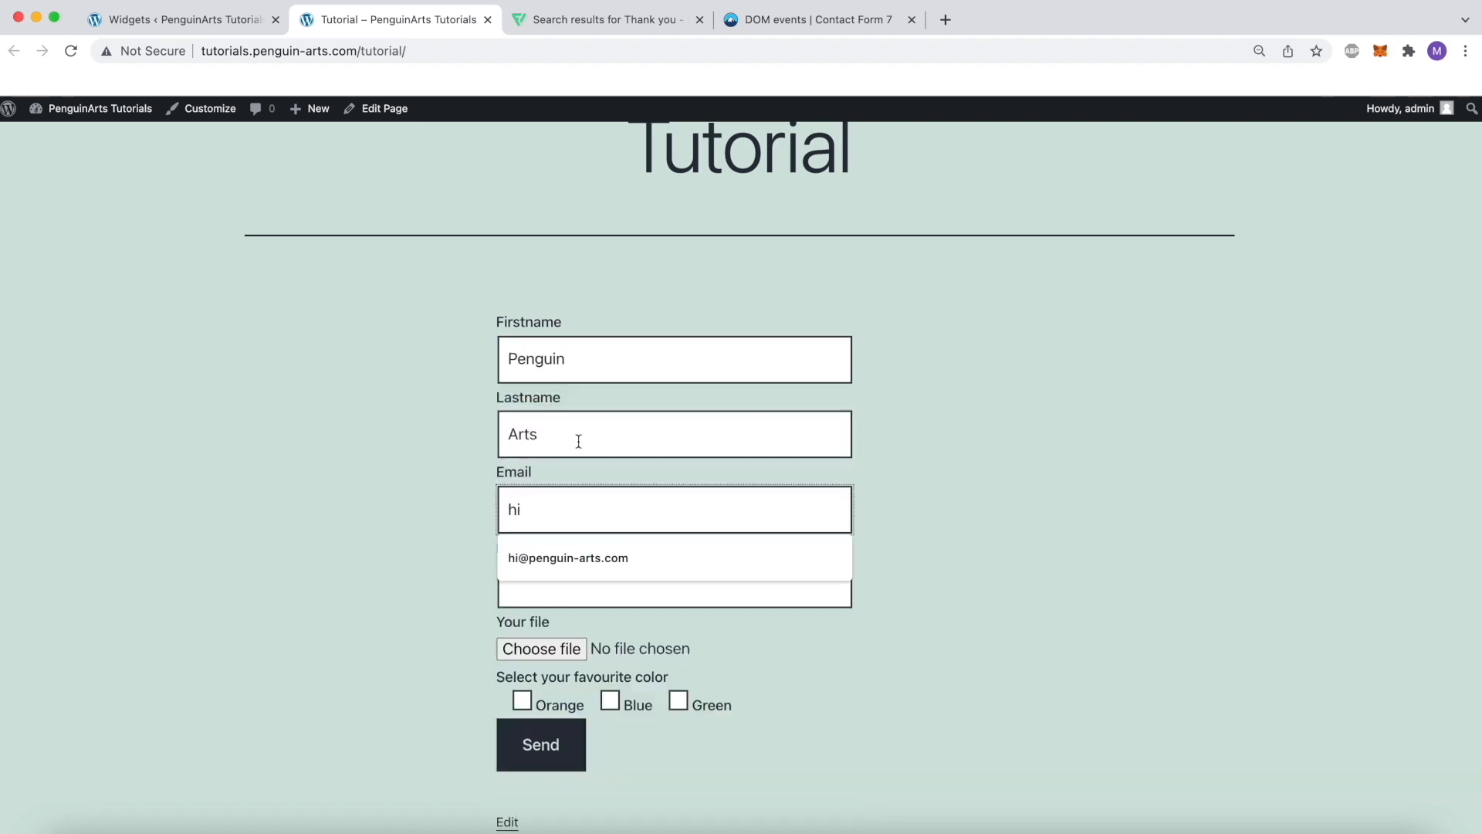
left_click(560, 557)
Complete the form with a phone number, the file thank-you.png and the favourite color Green, and submit it
left_click(586, 580)
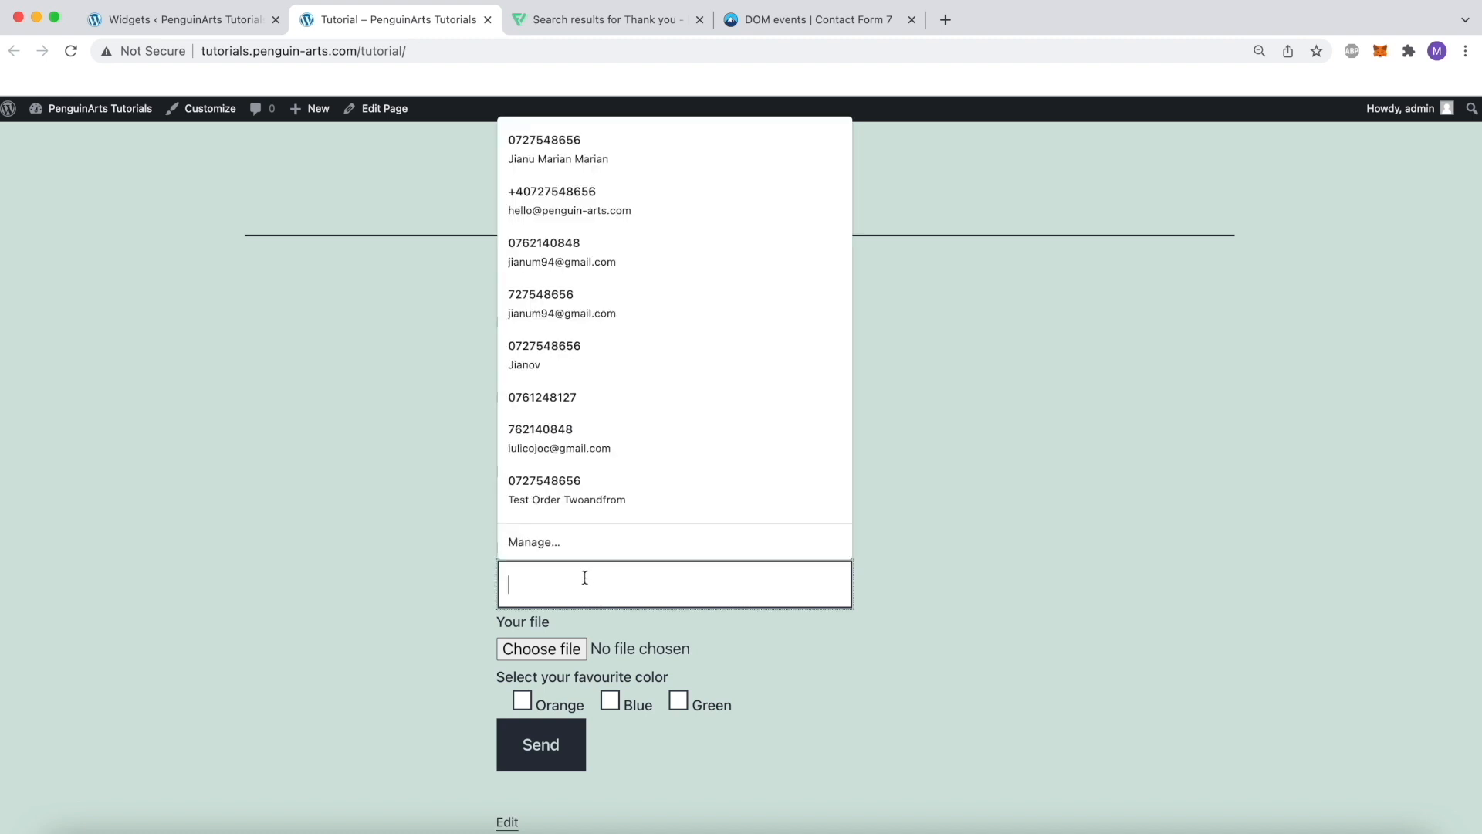
type("0722222")
left_click(593, 631)
left_click(541, 649)
double_click(589, 343)
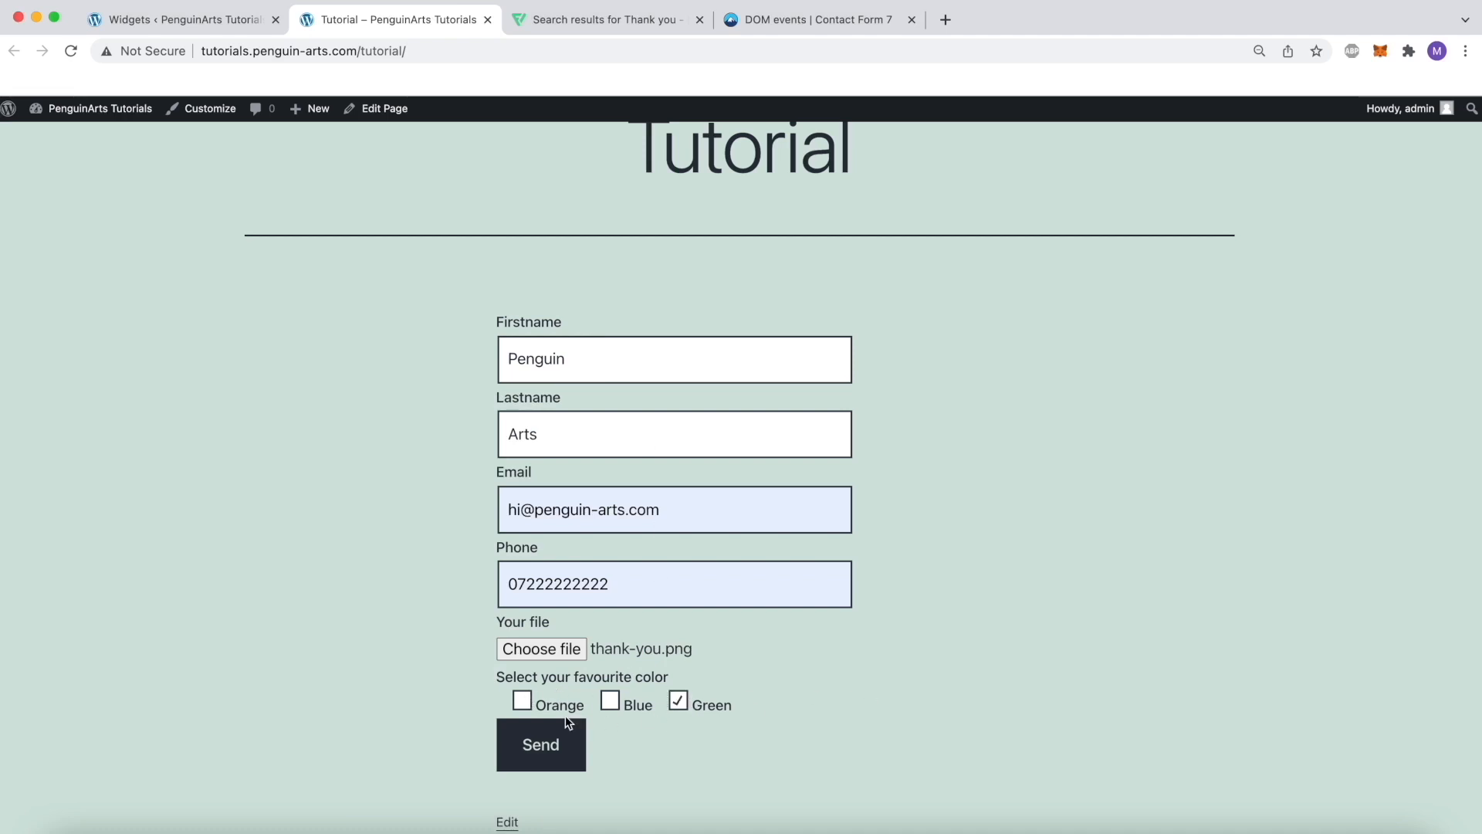
left_click(537, 742)
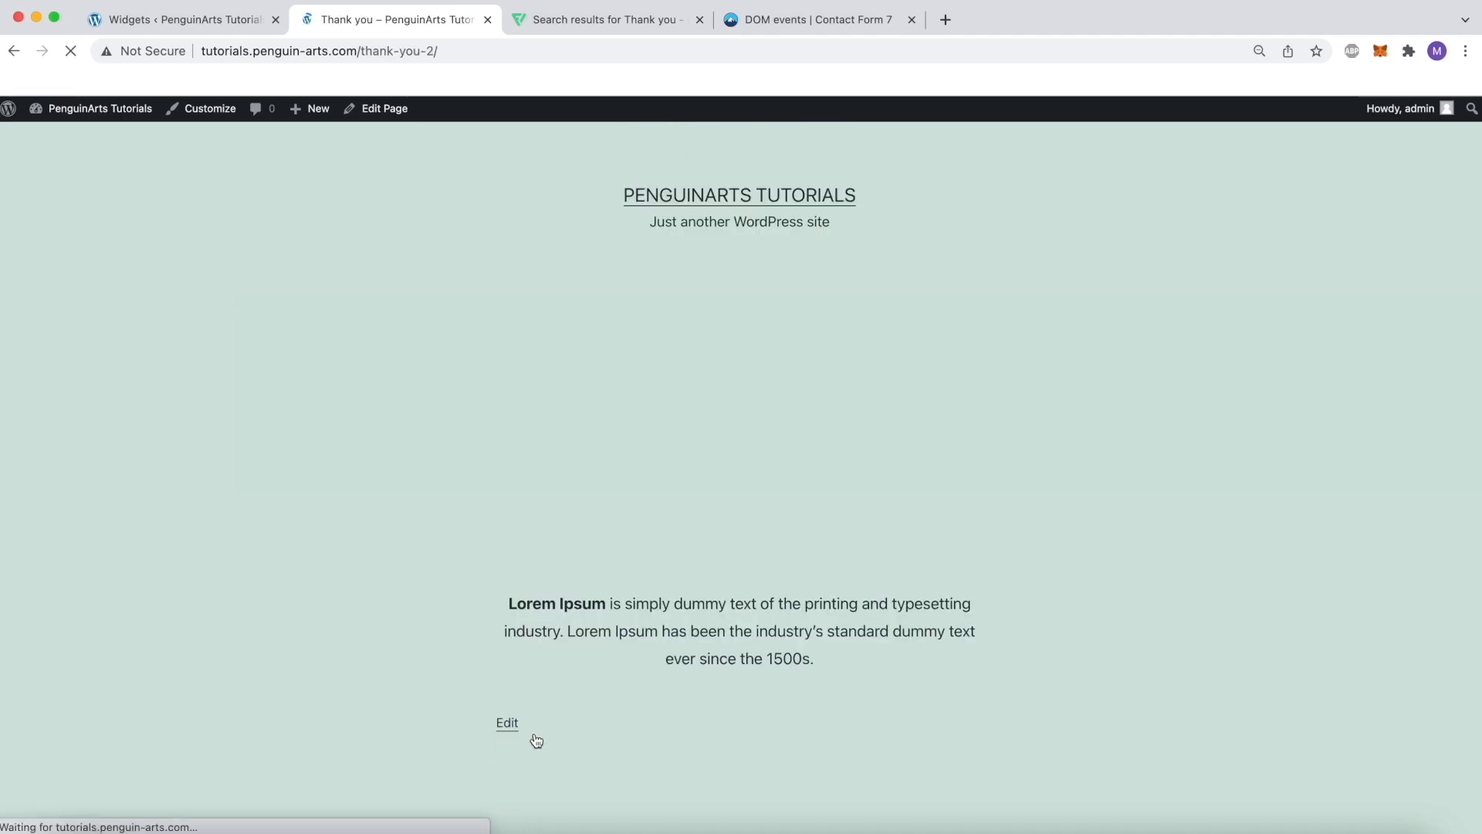
Check the page reached after submitting the form, including its Lorem Ipsum text and image
left_click_drag(815, 658, 510, 618)
left_click(843, 604)
scroll(843, 605, "up", 3)
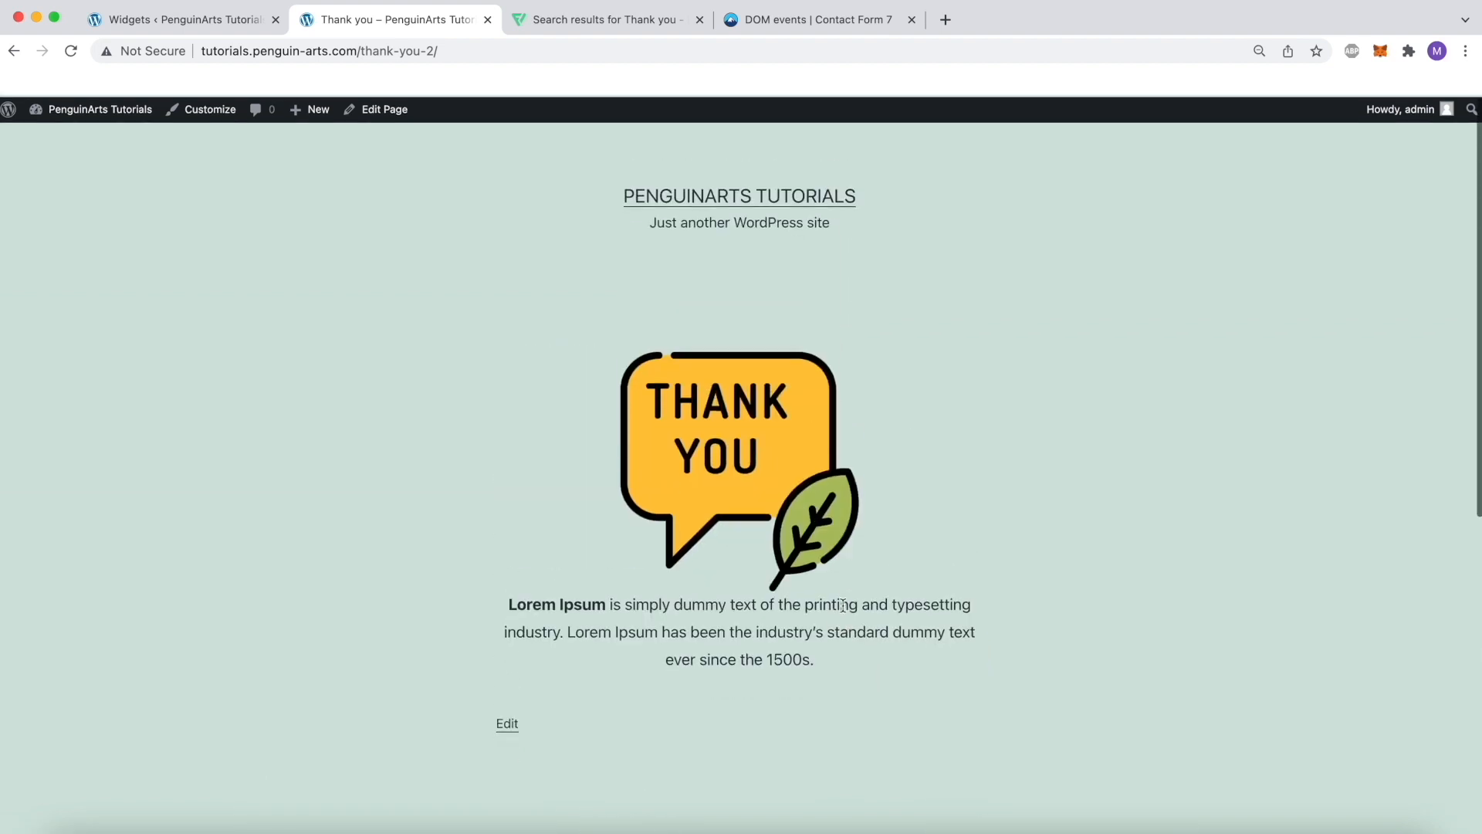